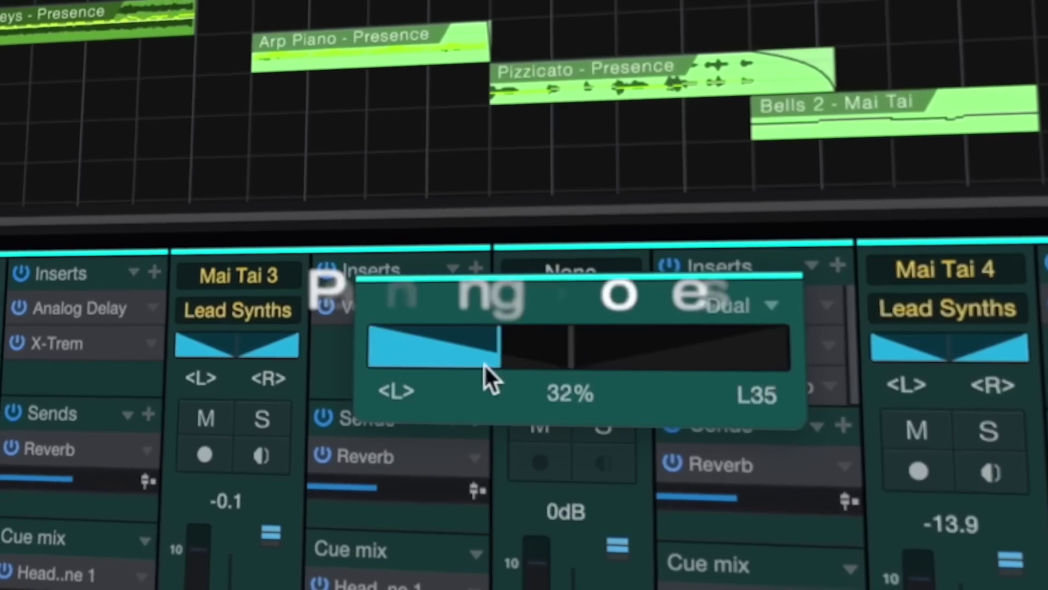
- Drag the mixer channel's pan control to L35
left_click_drag(483, 363, 506, 362)
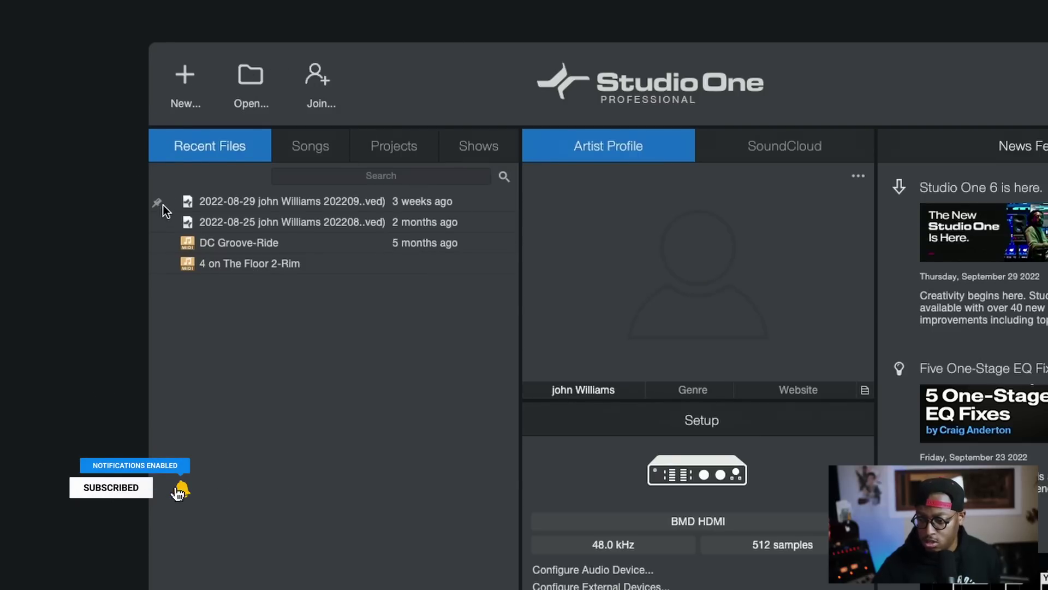
- Pin four recent files, including DC Groove-Ride and 4 on The Floor 2-Rim, and check the Pinned group
left_click(158, 203)
left_click(158, 241)
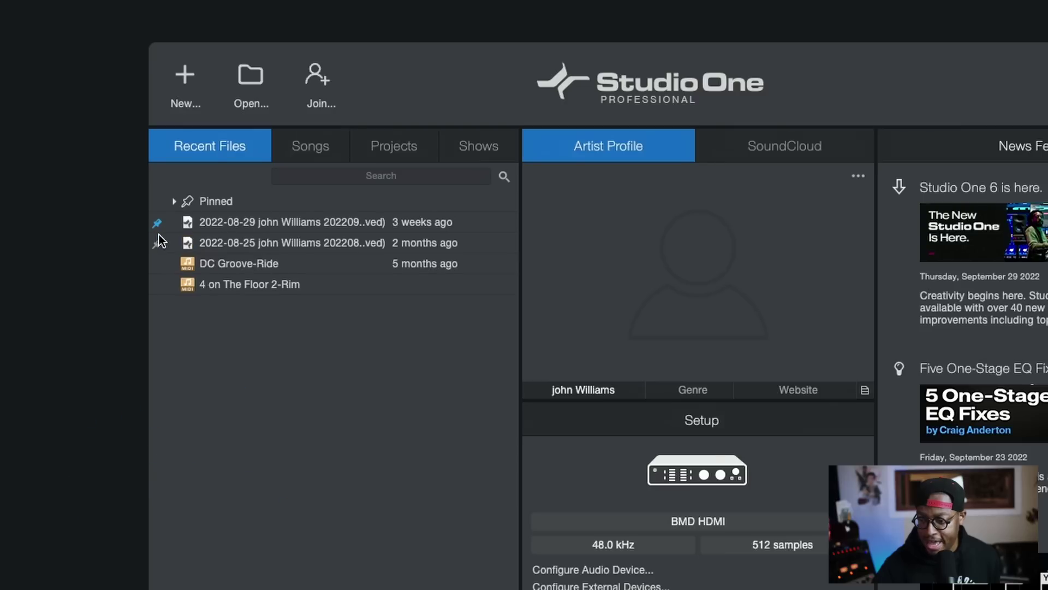
left_click(162, 255)
left_click(163, 281)
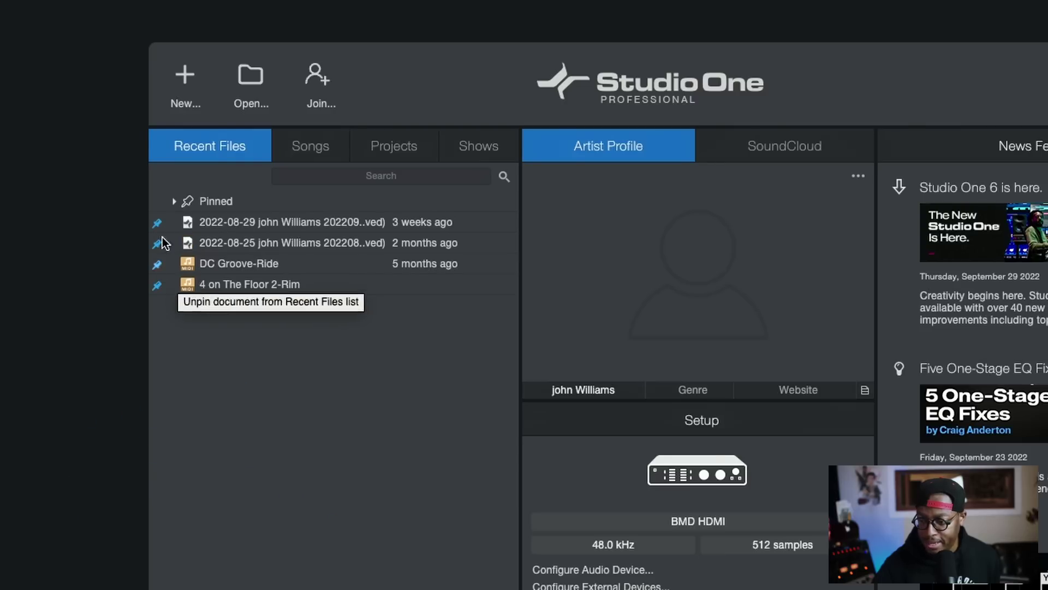
left_click(173, 202)
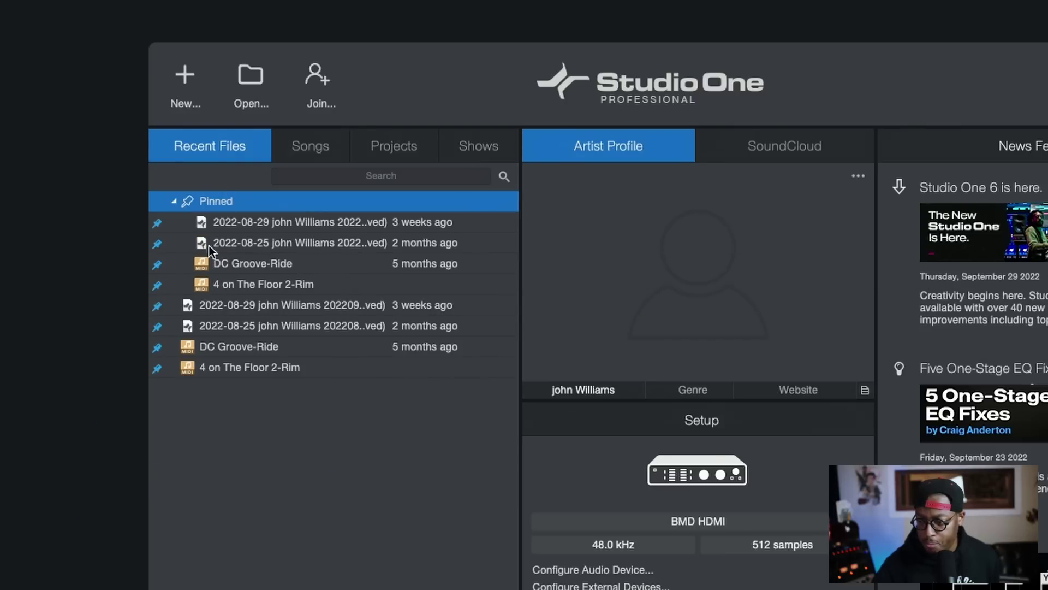
left_click(174, 201)
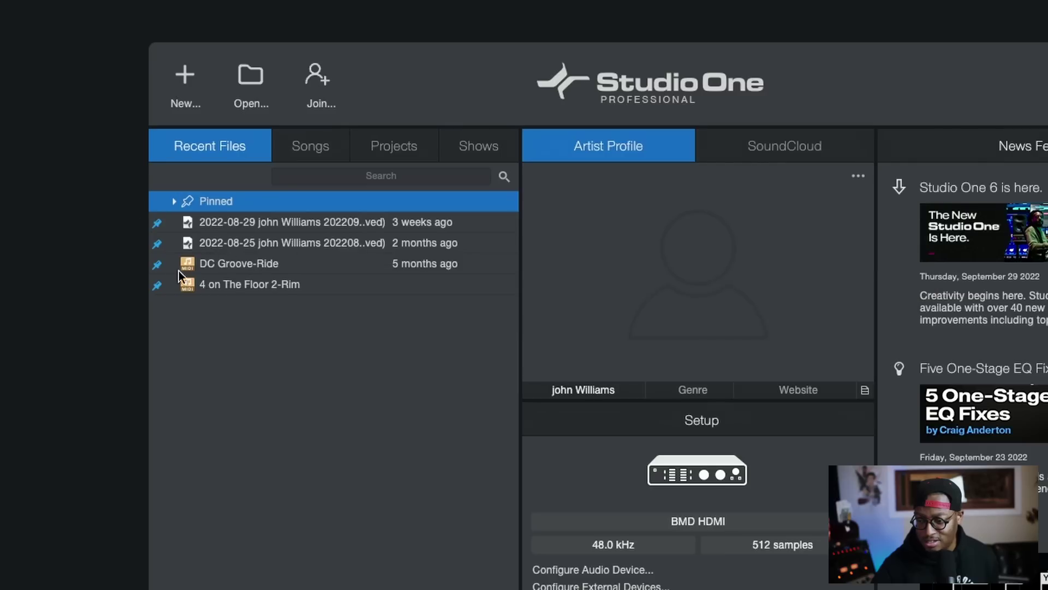
- Unpin the other files so only 4 on The Floor 2-Rim stays pinned, and expand the Pinned group
left_click(158, 225)
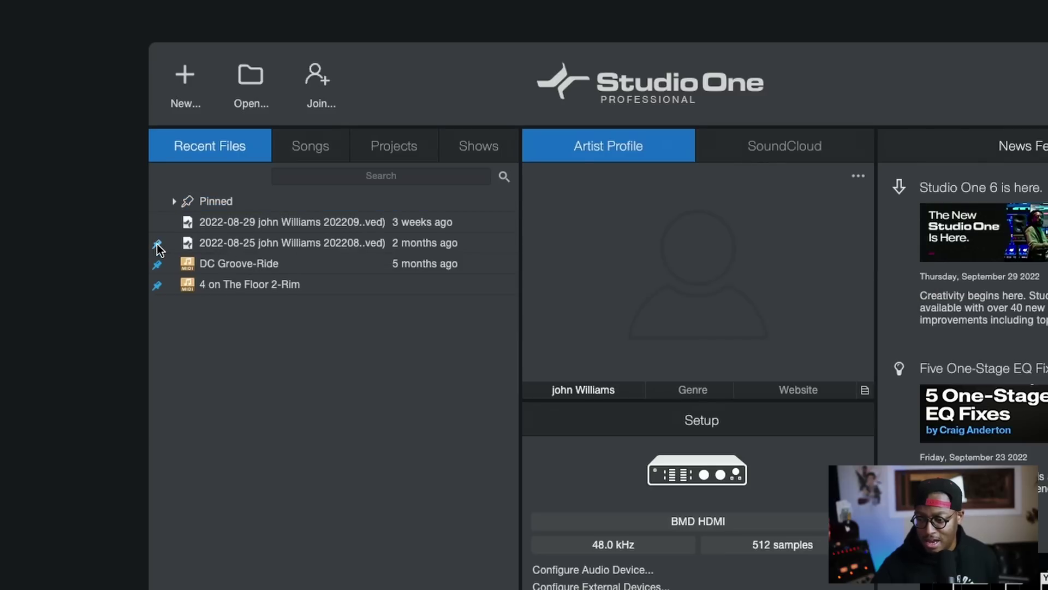
left_click(156, 285)
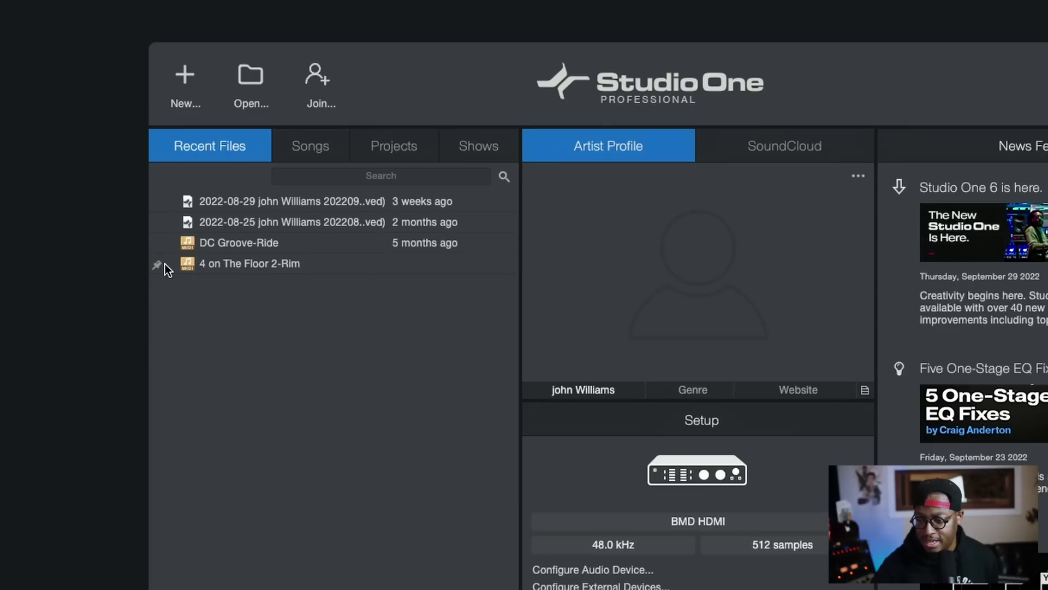
left_click(159, 263)
left_click(174, 201)
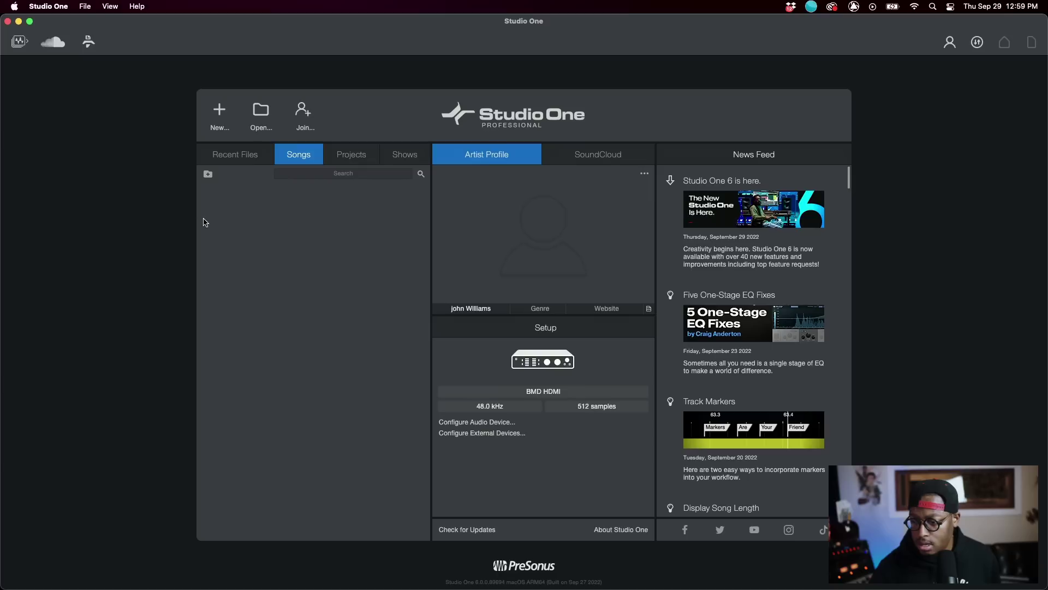
- Add a New Show folder to the Shows list and create a new artist profile
left_click(208, 174)
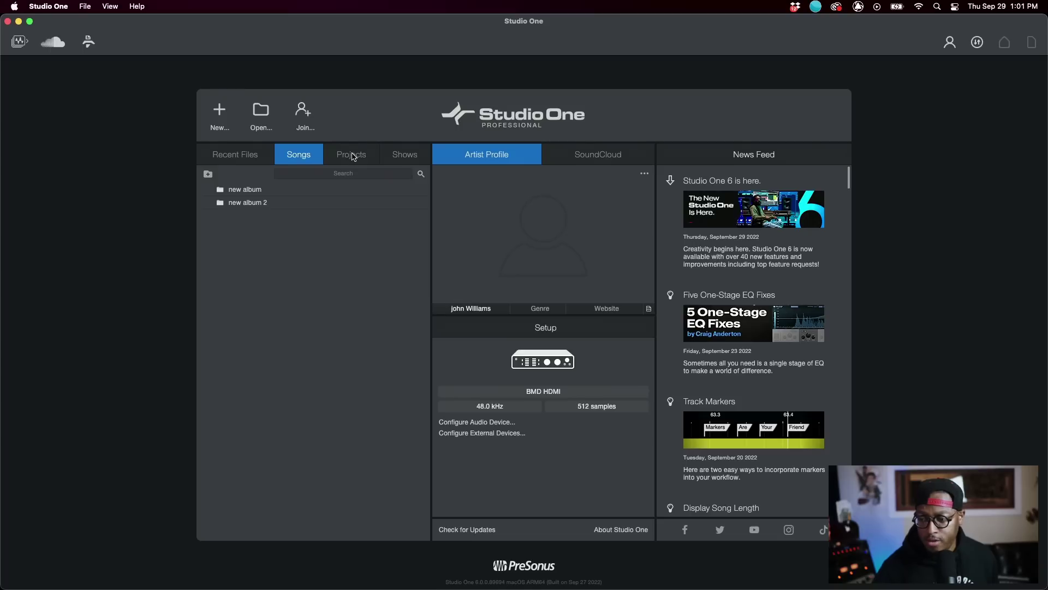
left_click(352, 157)
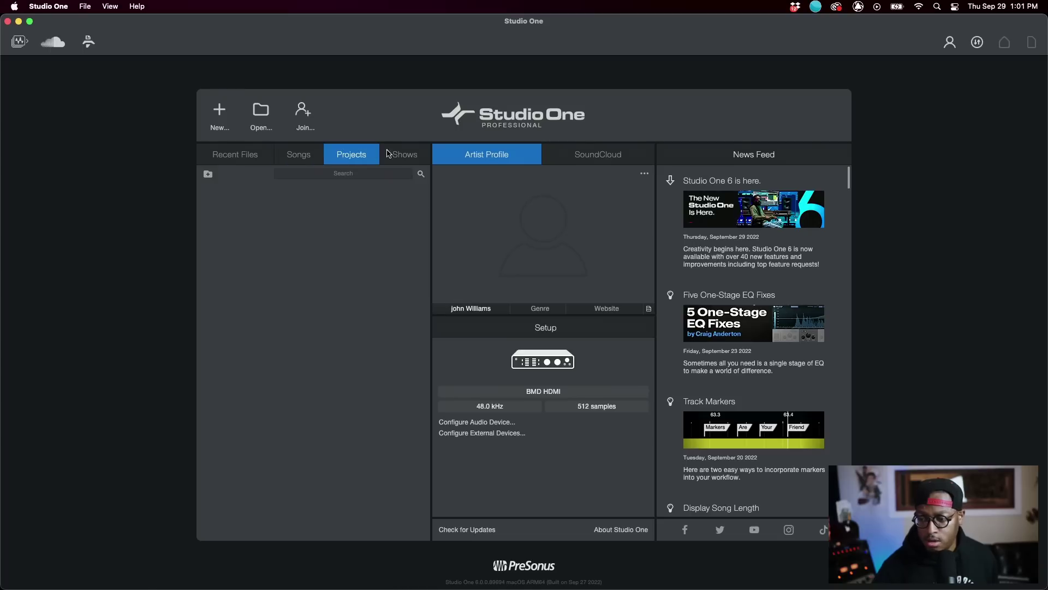
left_click(400, 157)
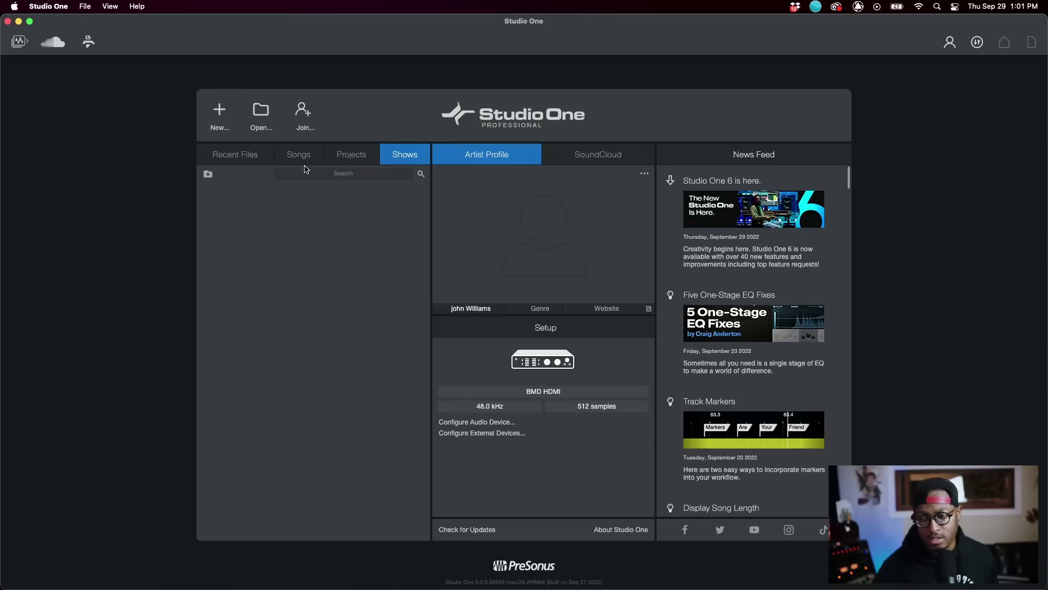
left_click(208, 174)
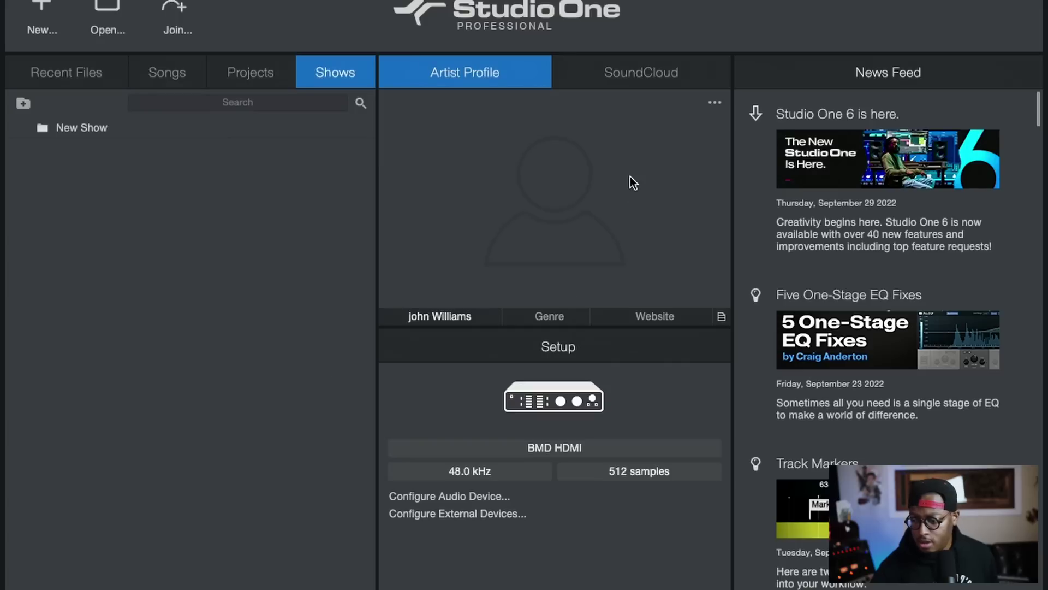
left_click(722, 318)
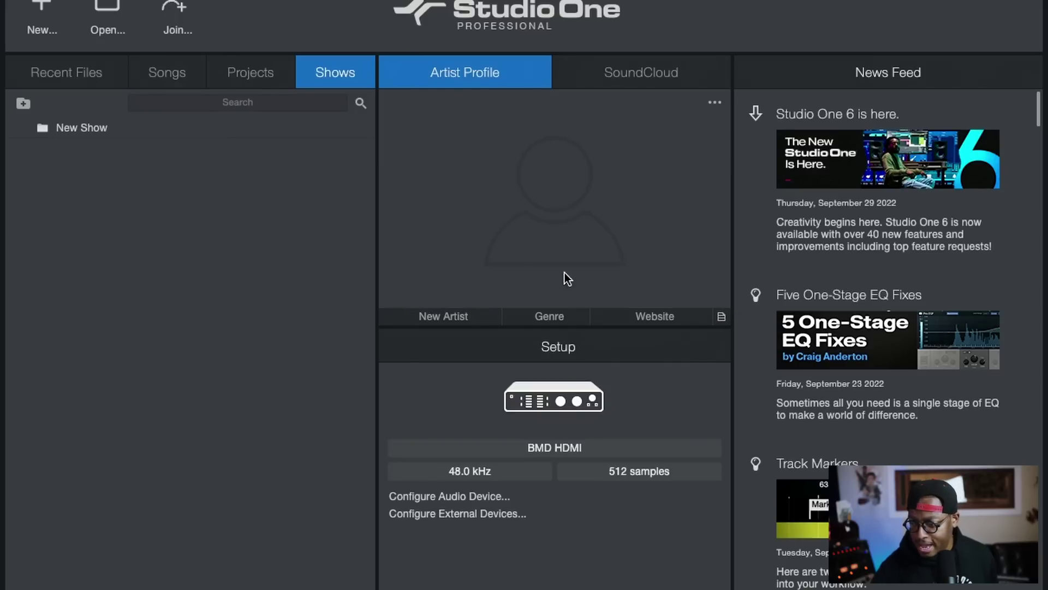
left_click(720, 318)
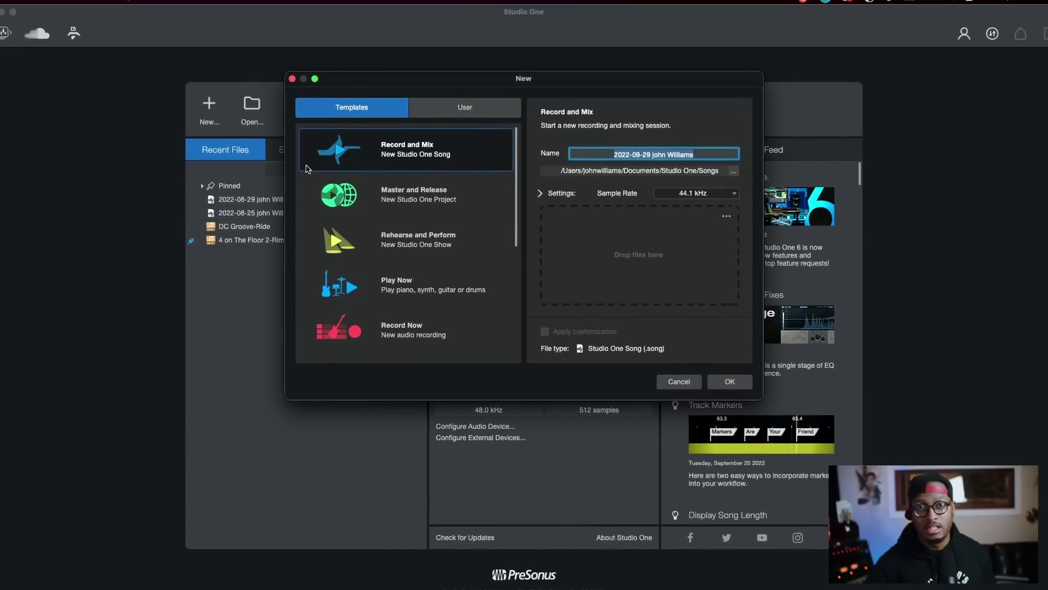
- Create the grace mastering project from the Master and Release template
scroll(417, 197, "down", 5)
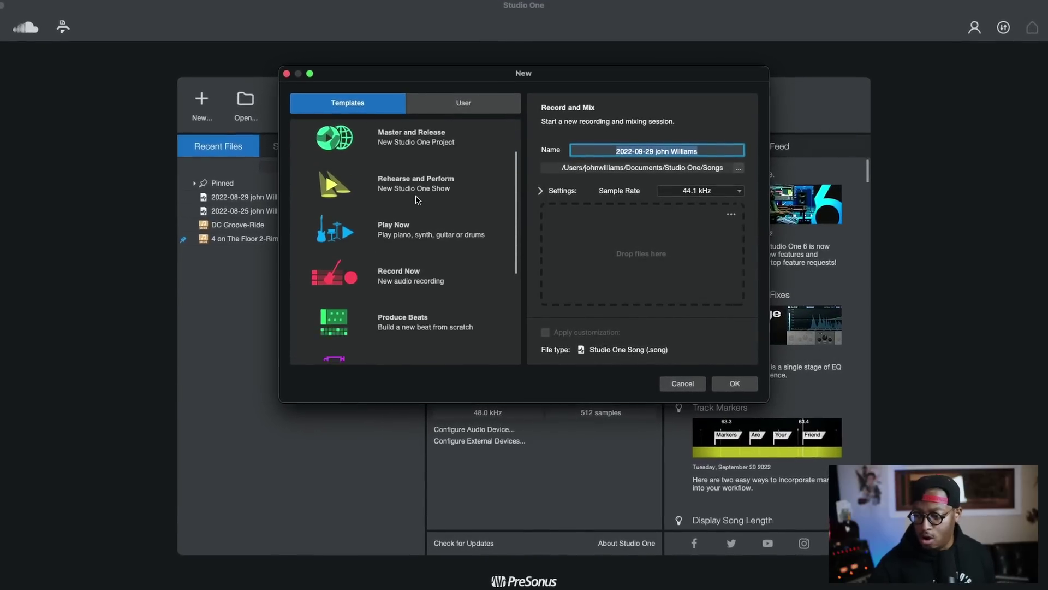
scroll(417, 198, "down", 5)
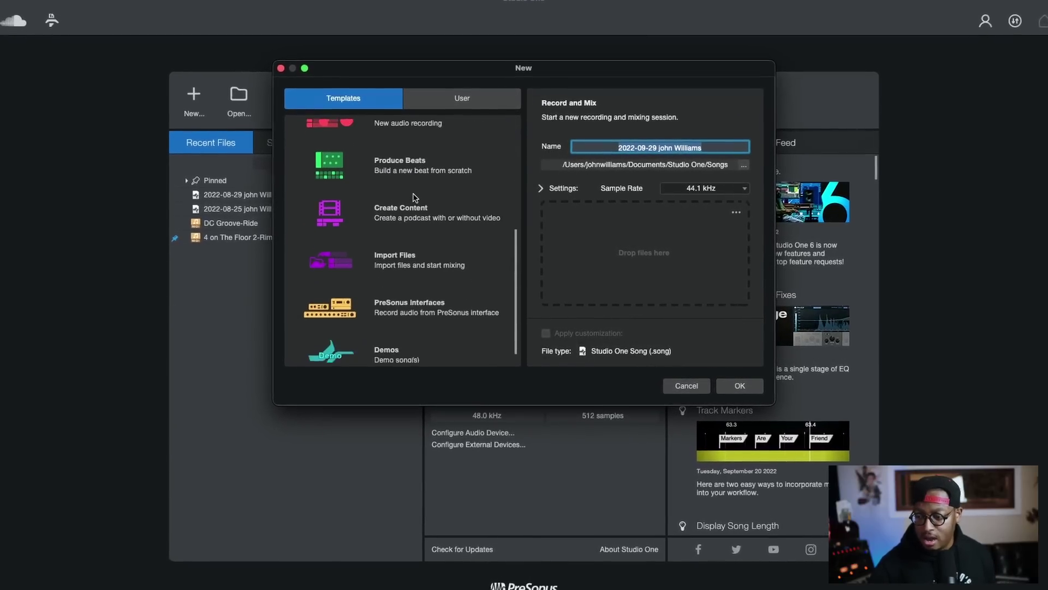
scroll(415, 194, "up", 4)
scroll(411, 195, "up", 5)
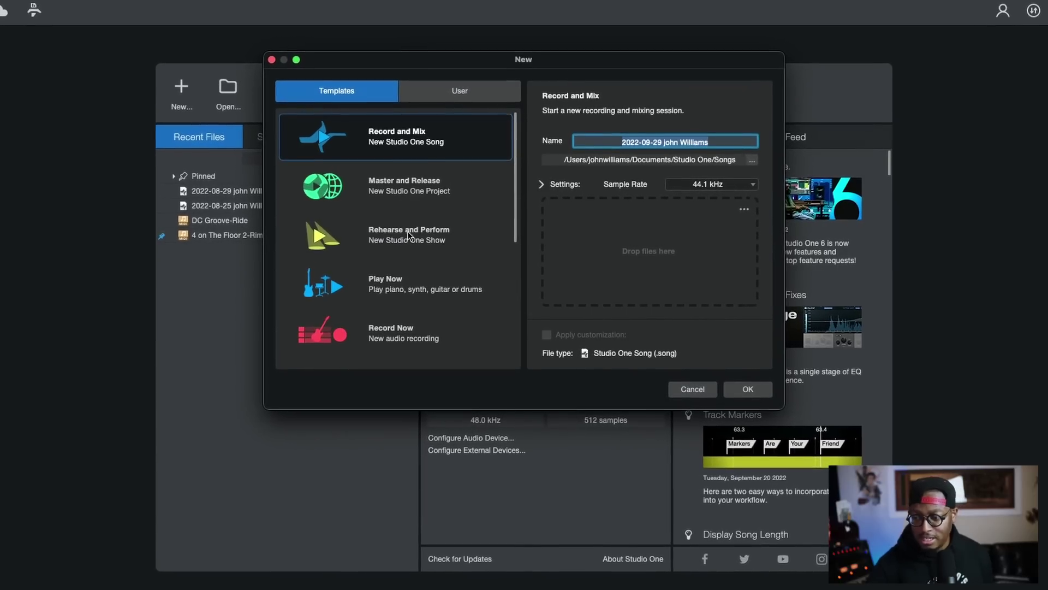
left_click(408, 192)
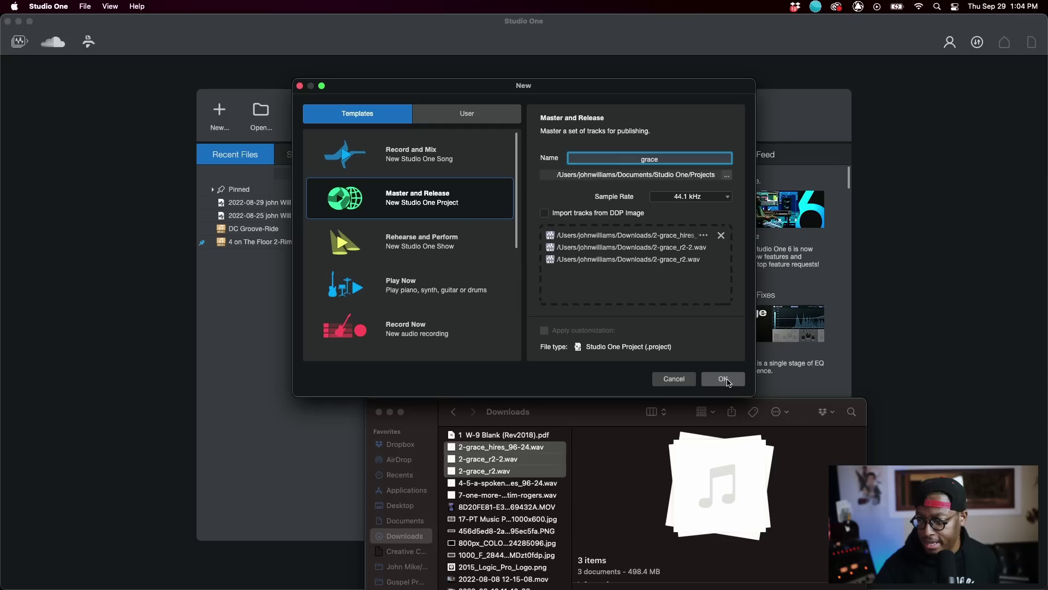
left_click(724, 379)
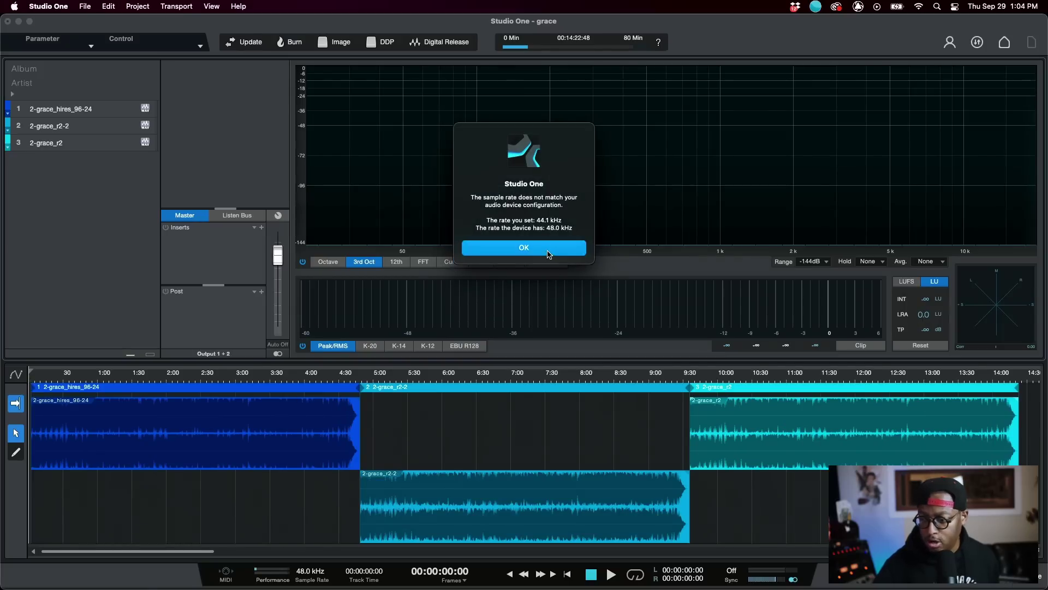
- Dismiss the 44.1 vs 48.0 kHz alert and select the Rehearse and Perform template for New Show(2)
left_click(547, 249)
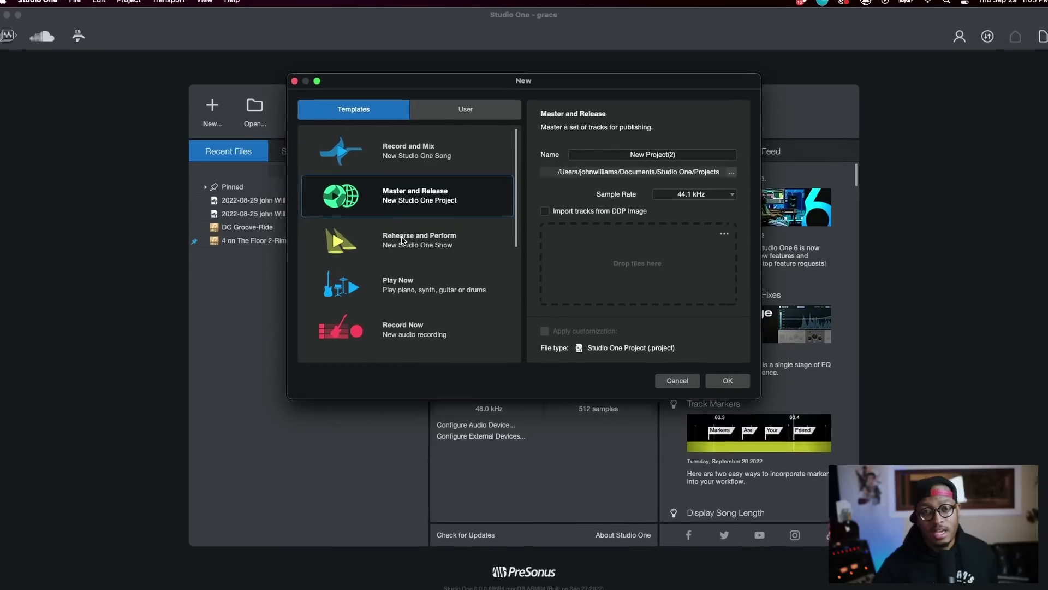
left_click(395, 256)
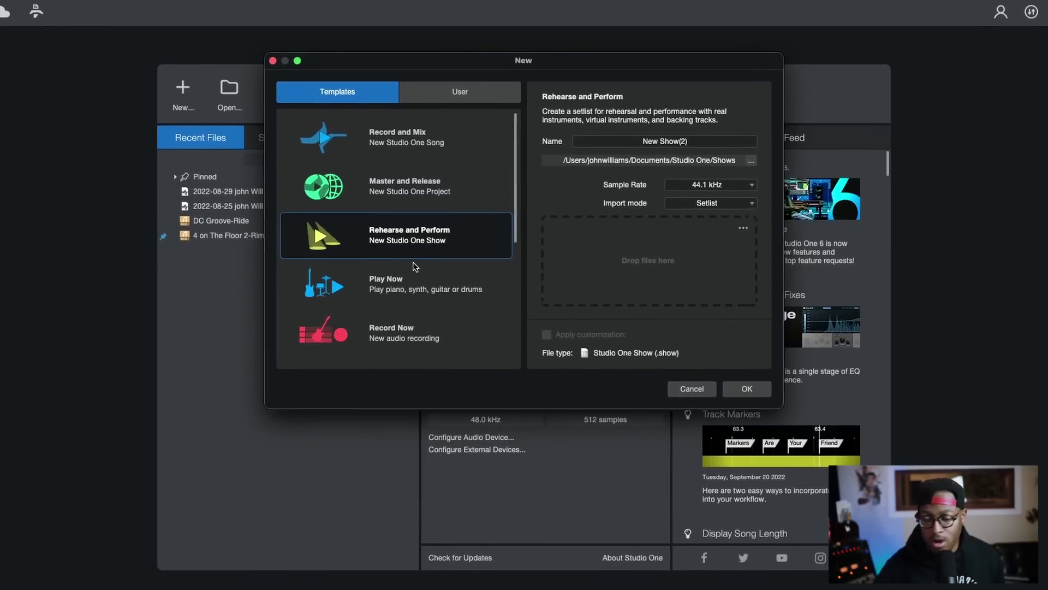
- Preview the Play Now template with synth, guitar, piano and drums instruments
left_click(382, 281)
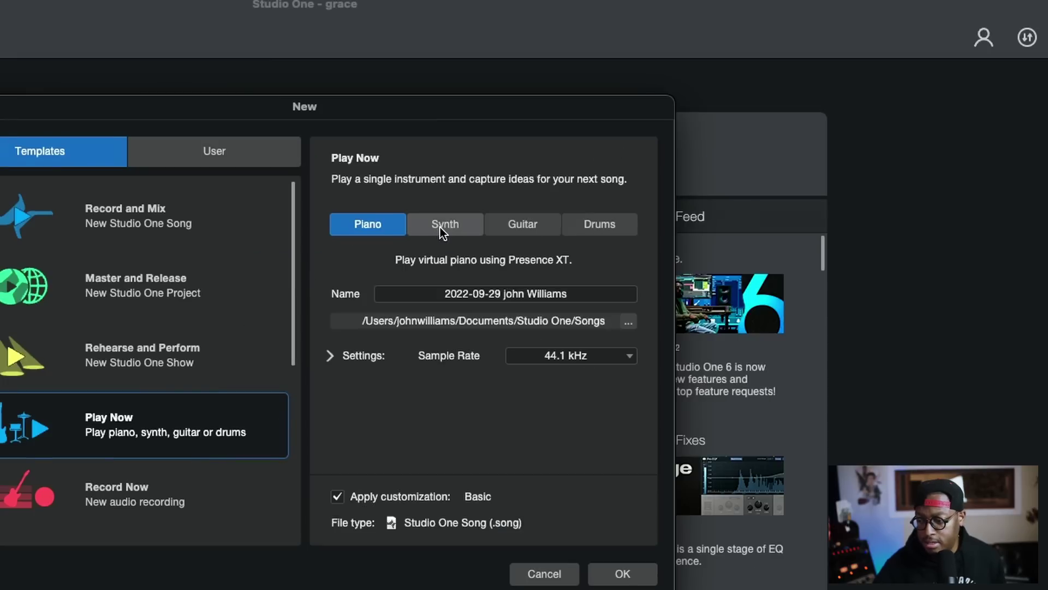
left_click(441, 227)
left_click(513, 226)
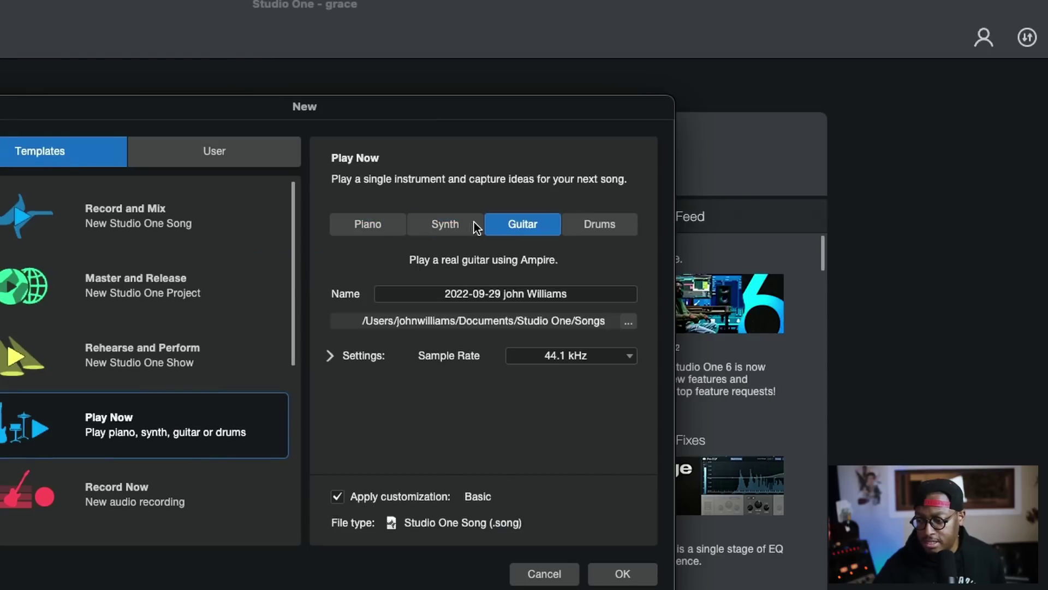
left_click(442, 227)
left_click(369, 228)
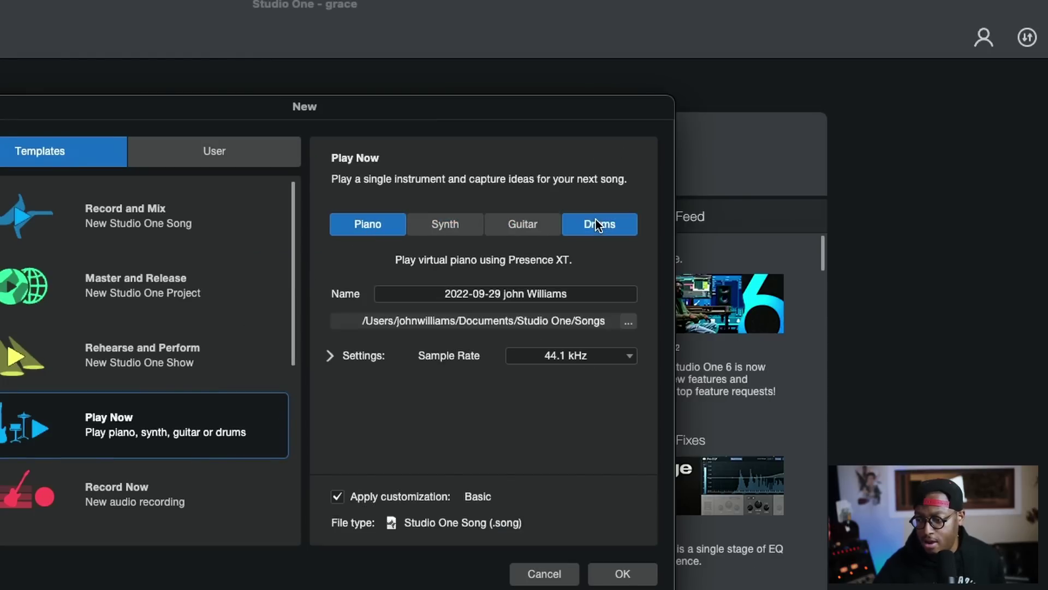
left_click(595, 220)
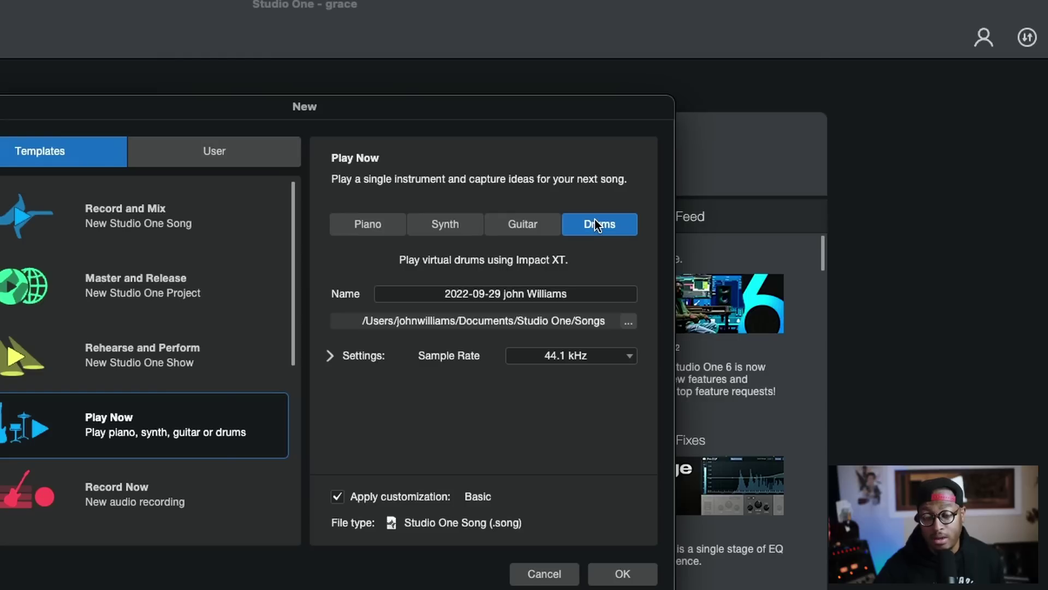
- Create a new song from the Record Now template using the Full Band setup
left_click(165, 489)
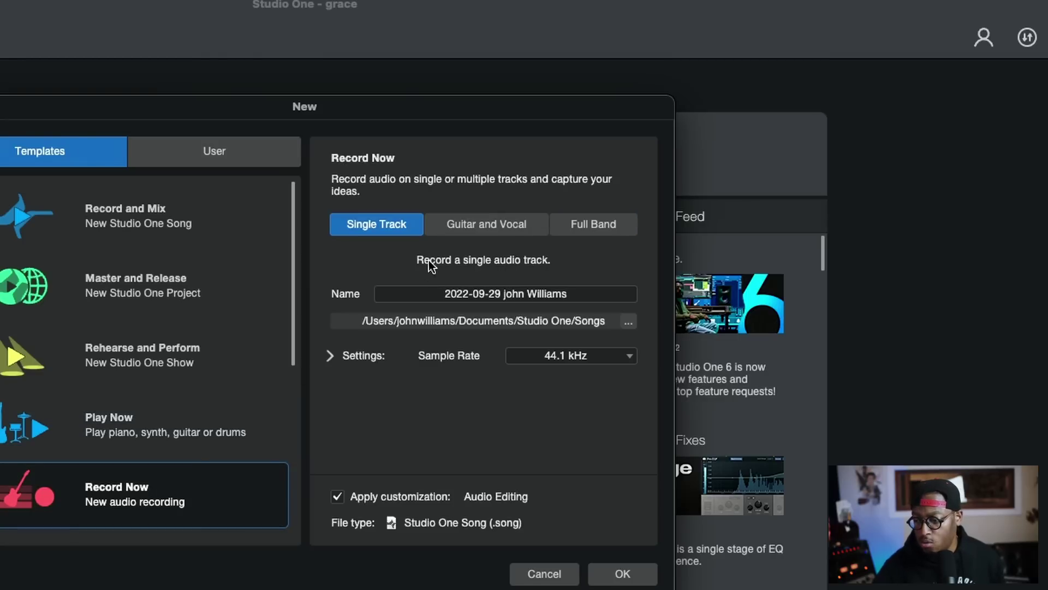
left_click(460, 229)
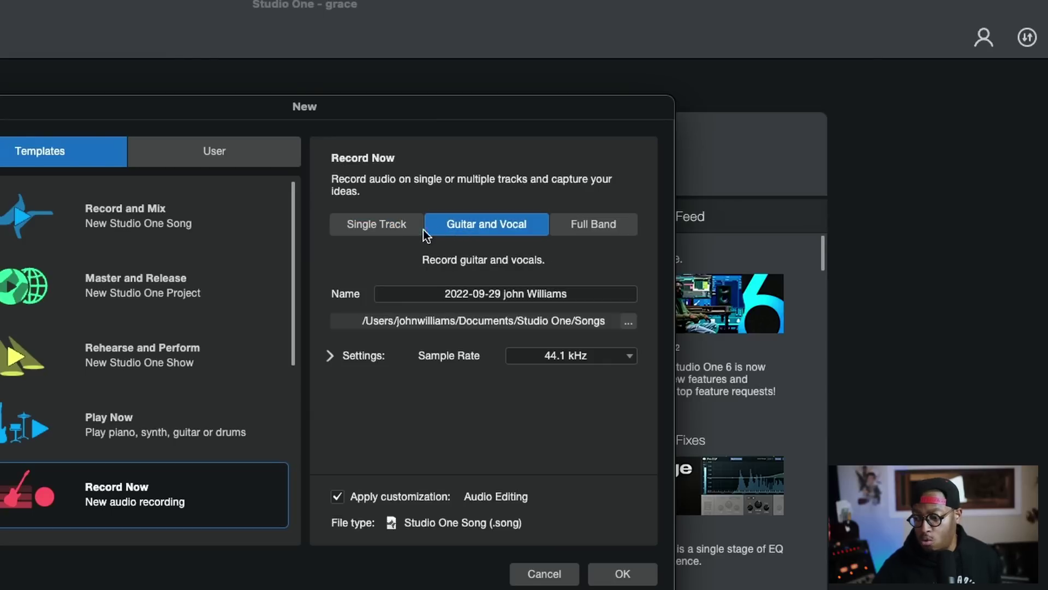
left_click(398, 228)
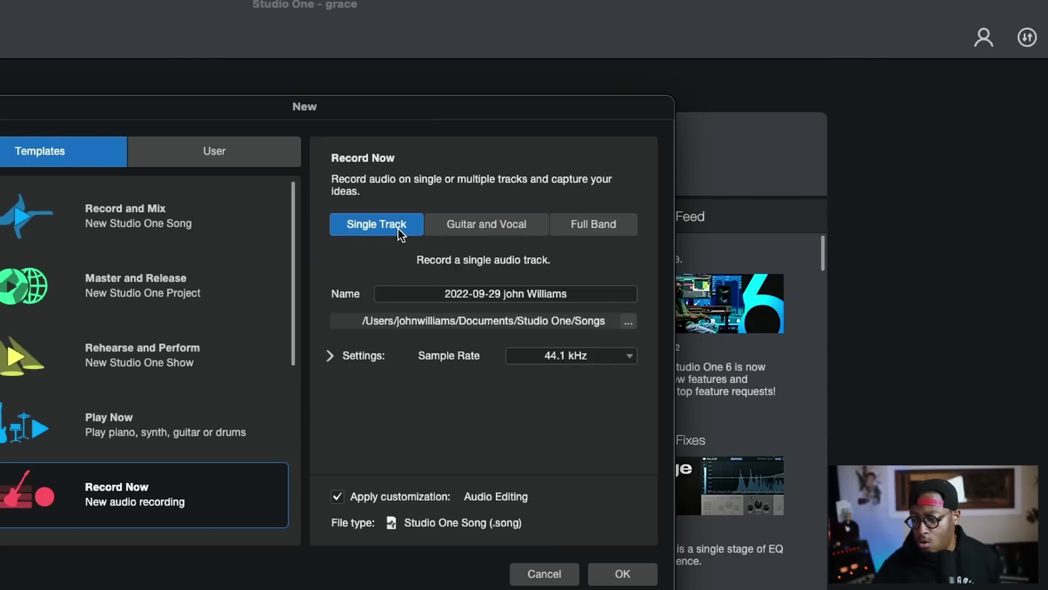
left_click(599, 228)
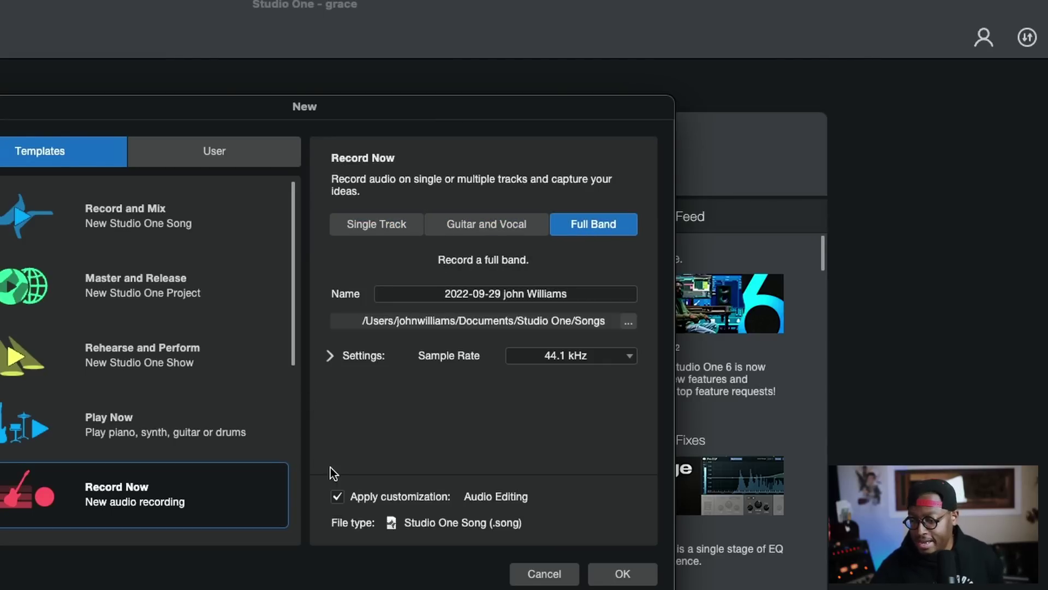
left_click(623, 573)
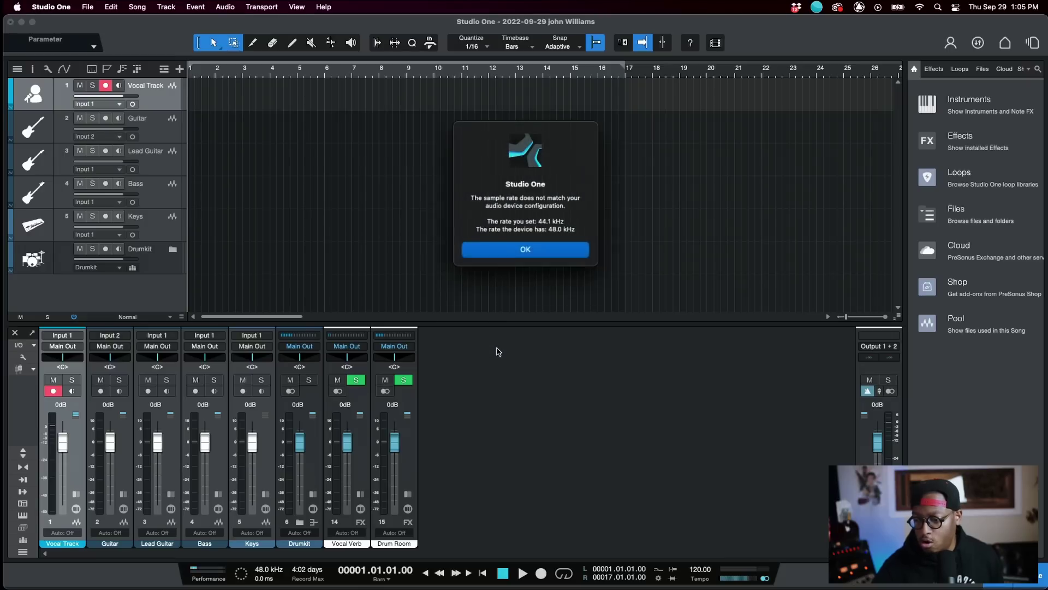
- Close the sample-rate alert and Record Now tour, then select the Guitar, Lead Guitar, Bass and Keys tracks
left_click(542, 250)
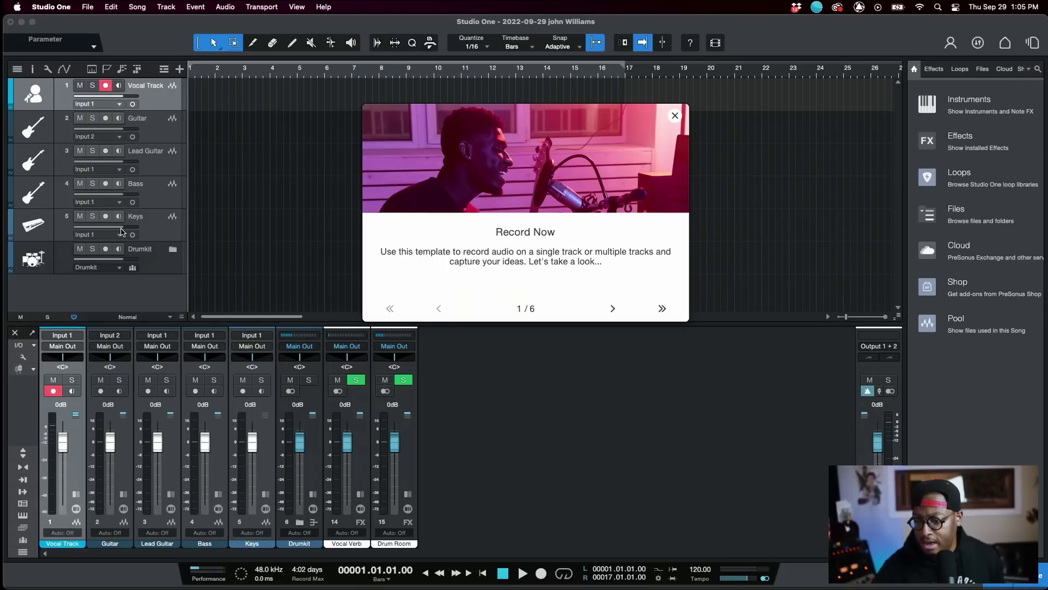
left_click(676, 117)
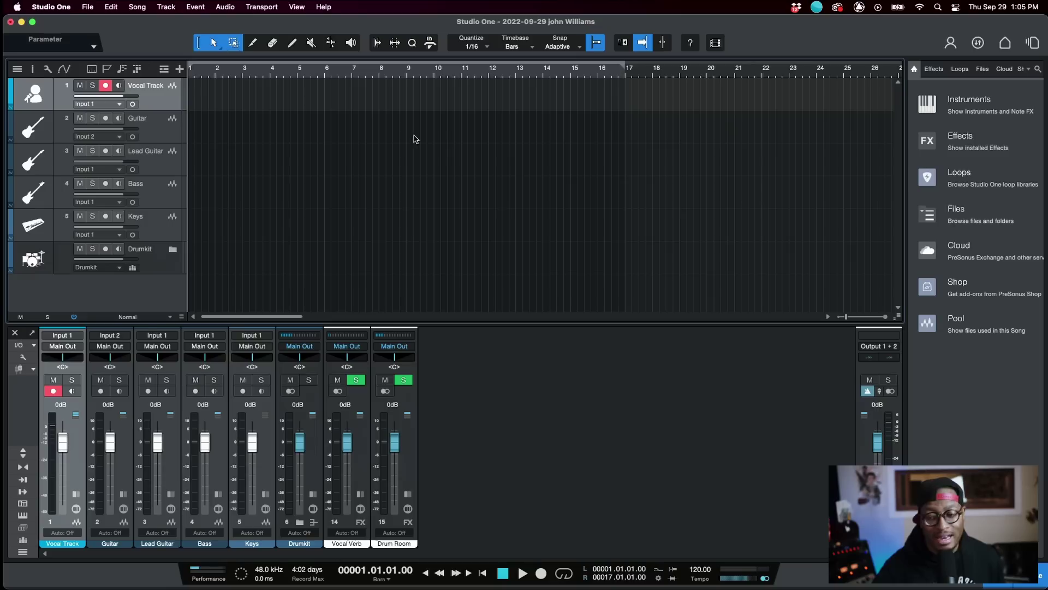
left_click(161, 131)
left_click(161, 156)
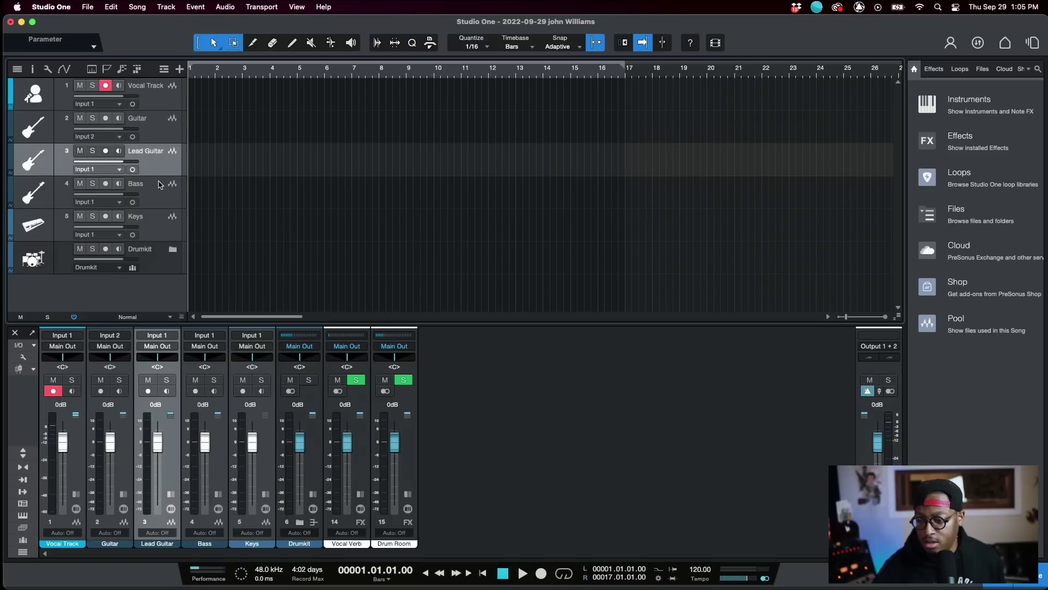
left_click(160, 185)
left_click(157, 220)
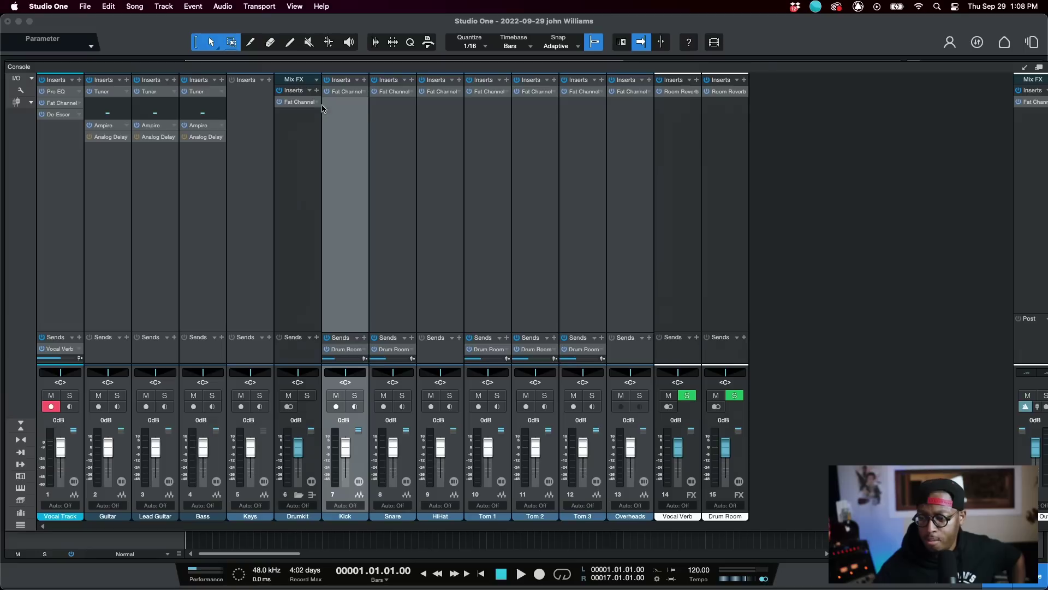
- Open and close the Kick's Fat Channel XT, then shrink the inserts area to enlarge the sends
double_click(341, 91)
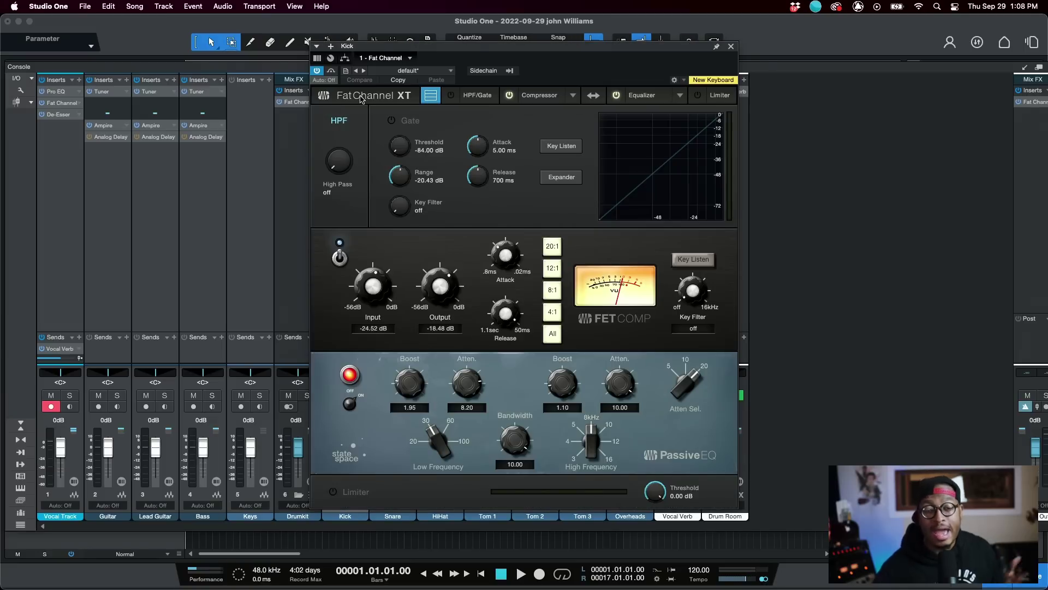
left_click(732, 47)
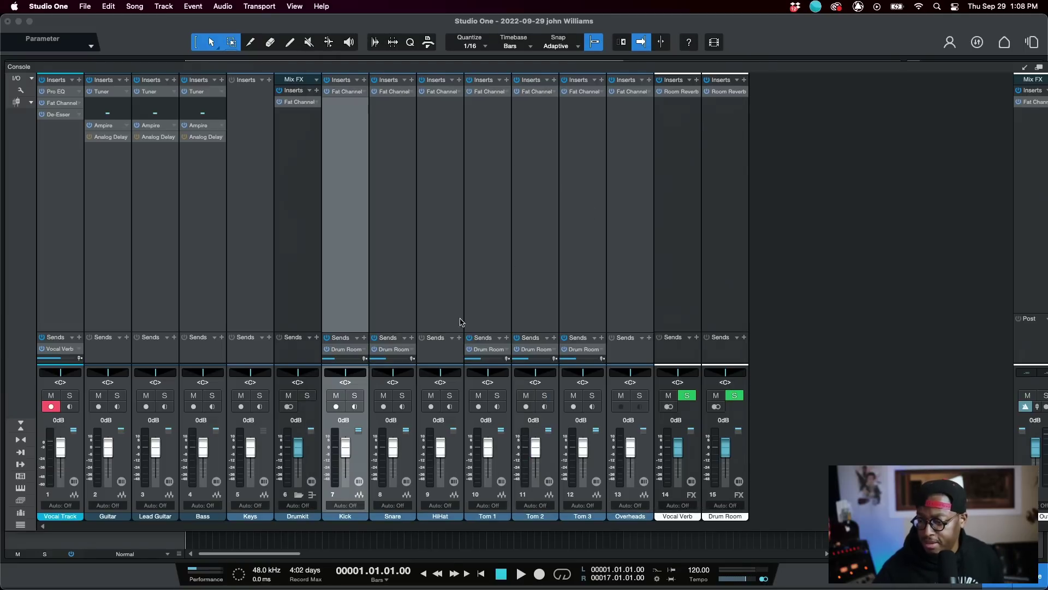
left_click_drag(460, 332, 458, 261)
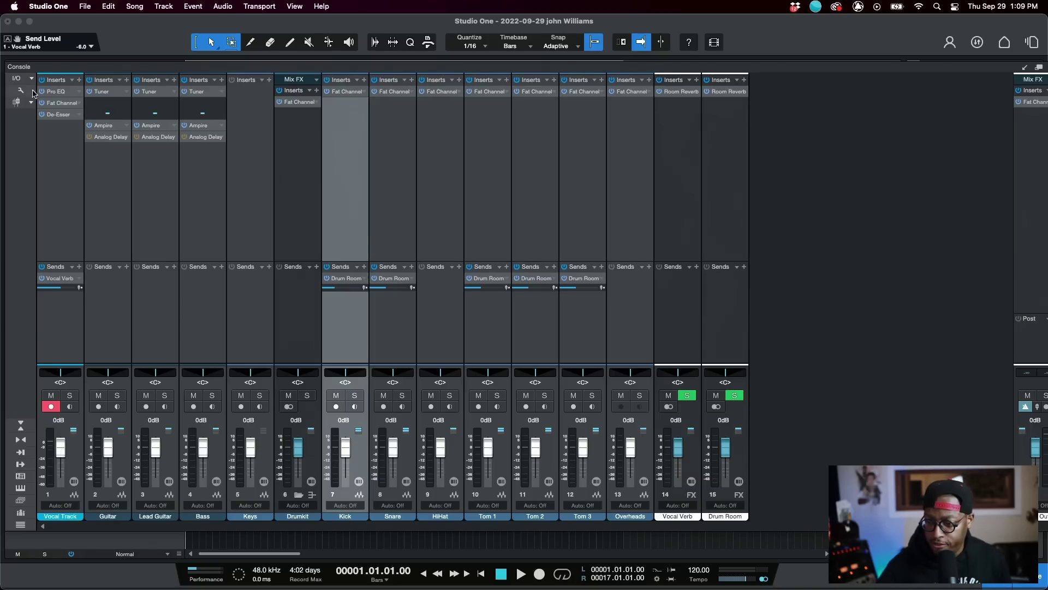
- Enable Fader Flip and adjust the Vocal Track's Vocal Verb send level
left_click(16, 101)
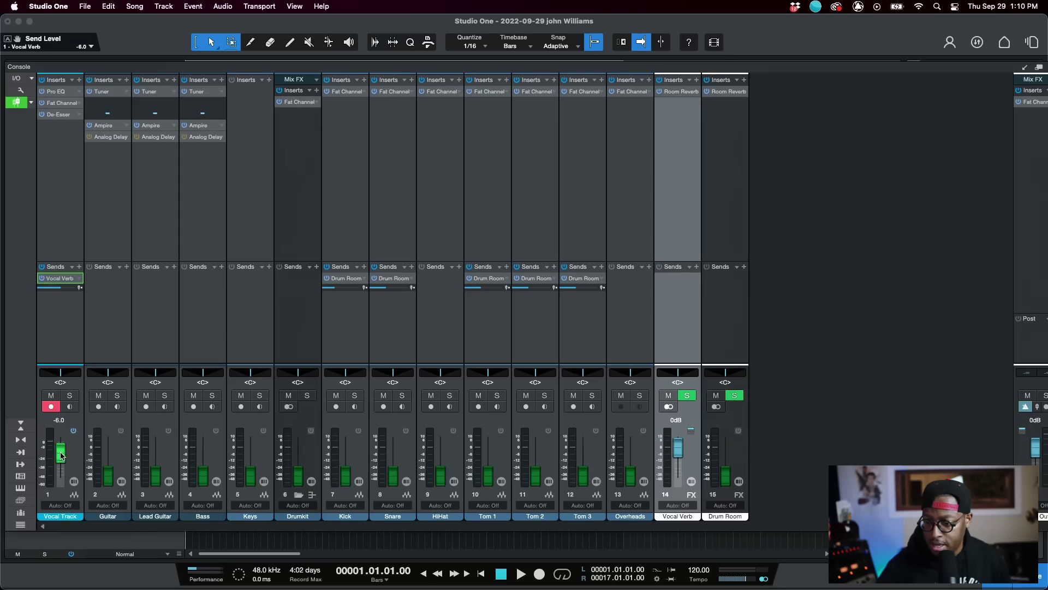
mouse_move(62, 456)
left_mouse_down()
mouse_move(61, 469)
mouse_move(63, 451)
left_mouse_up()
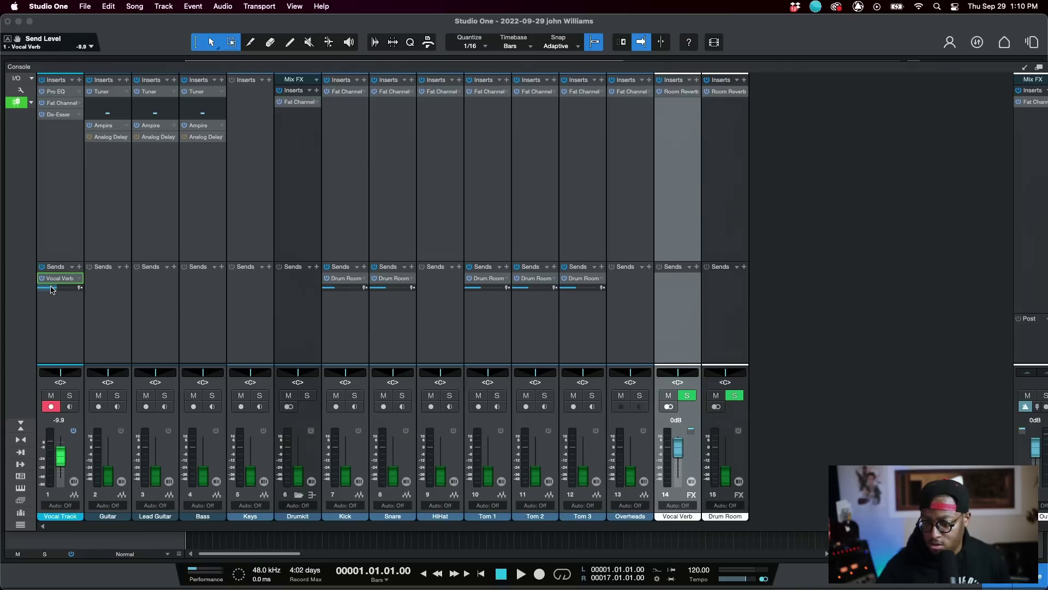
left_click_drag(52, 289, 58, 295)
- Put Drum Room sends on the faders and raise Tom 1's send to -14.7 dB
left_click(31, 103)
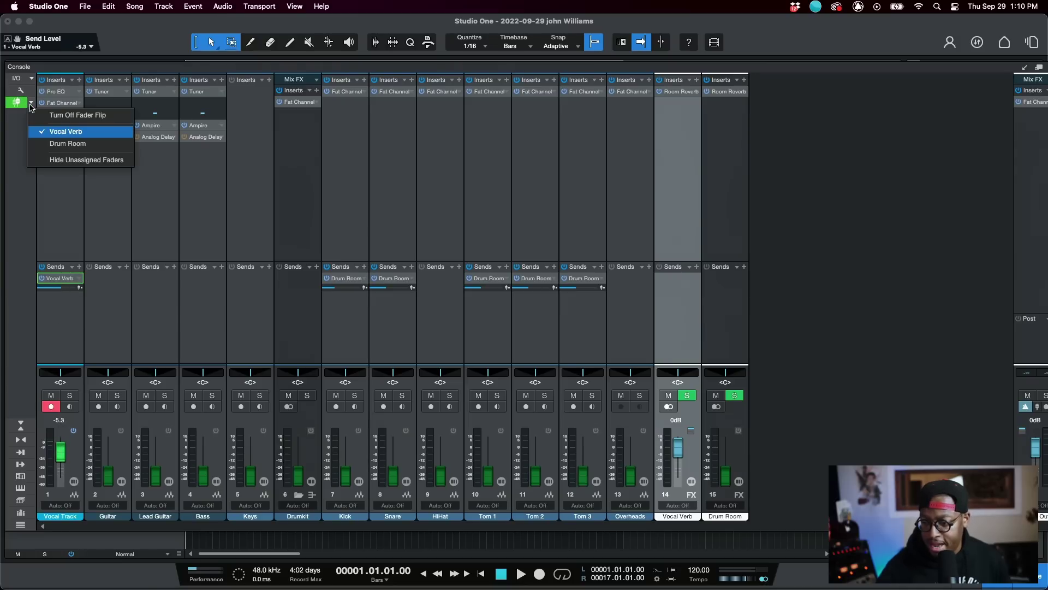
left_click(64, 145)
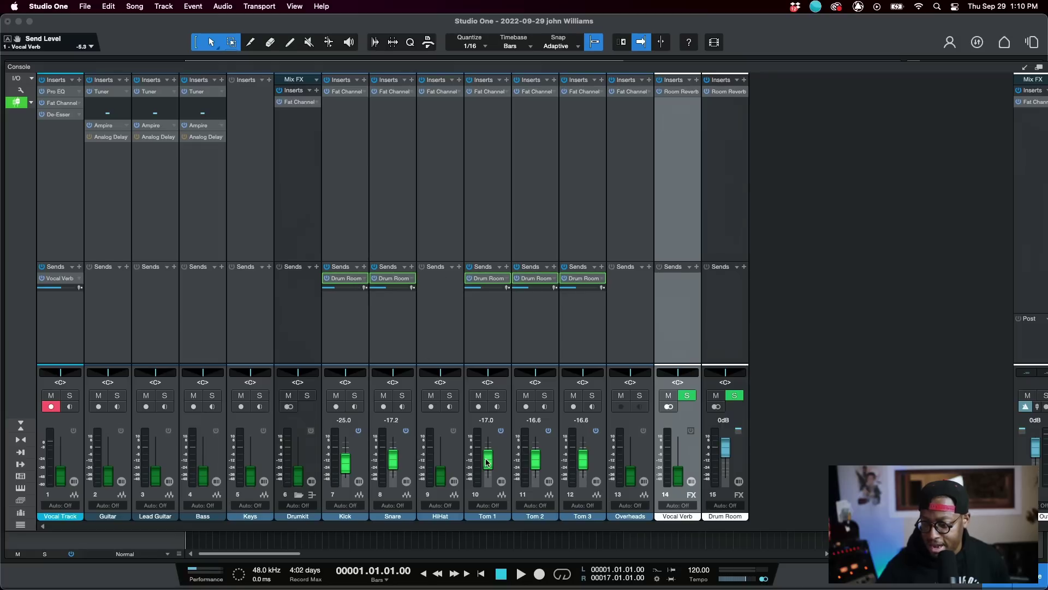
left_click_drag(487, 461, 535, 456)
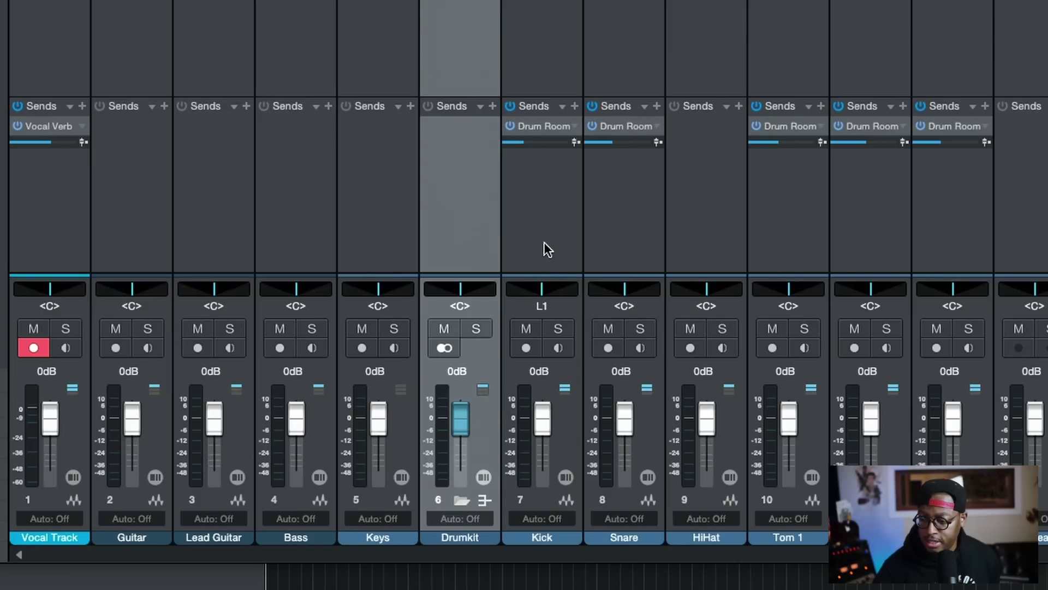
- Pan the Kick in its enlarged pan editor, settling at L2
left_click(542, 287)
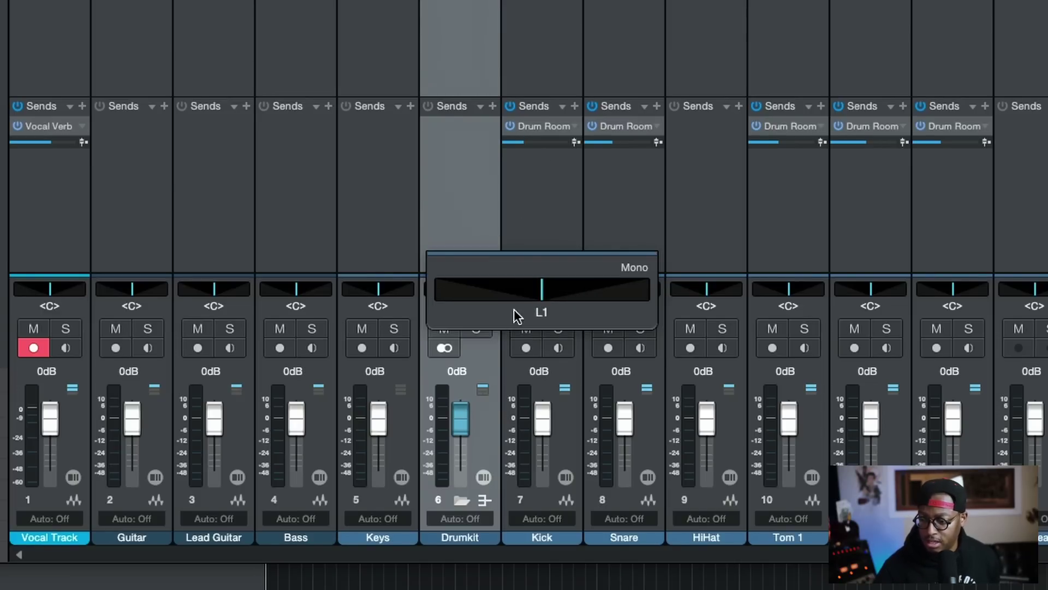
left_click_drag(542, 298, 470, 298)
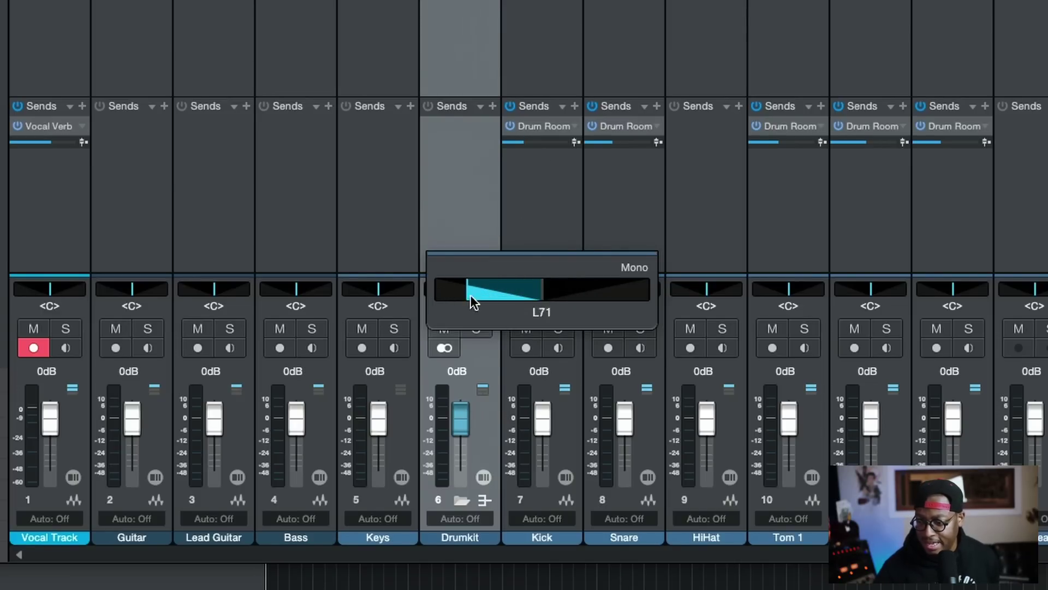
mouse_move(569, 299)
left_mouse_down()
mouse_move(659, 295)
mouse_move(458, 301)
mouse_move(552, 303)
left_mouse_up()
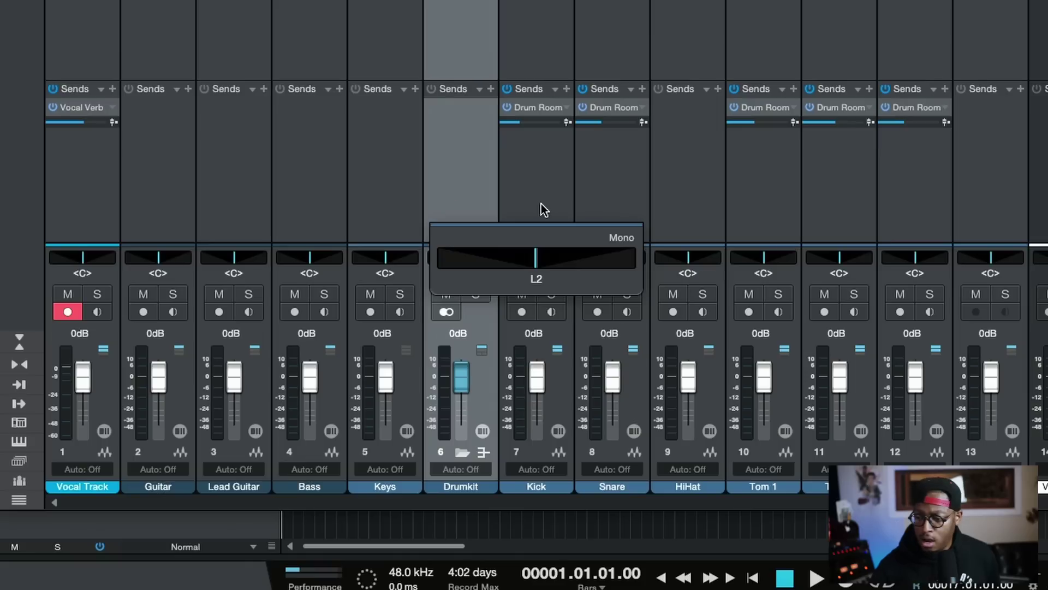
- Switch the Drumkit panner from Dual to Binaural mode with about 101% width
left_click(461, 258)
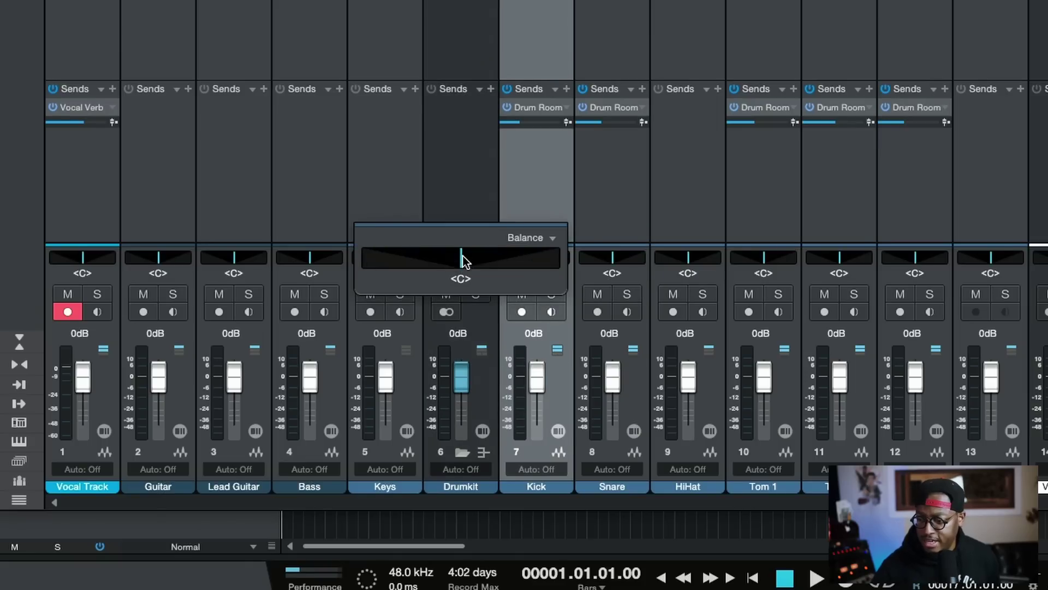
left_click(535, 238)
left_click(537, 277)
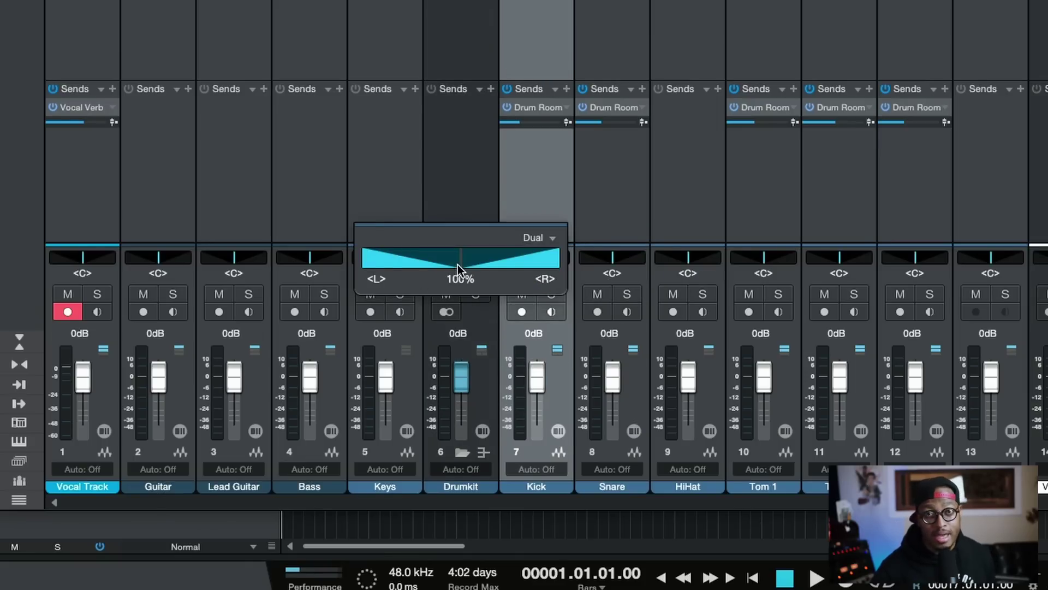
left_click(544, 238)
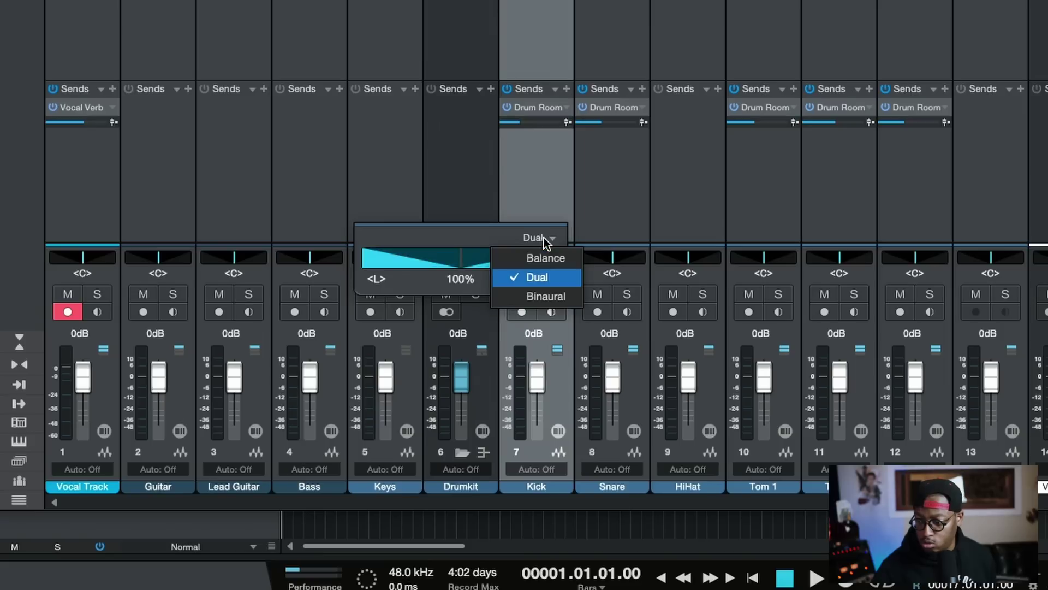
left_click(546, 296)
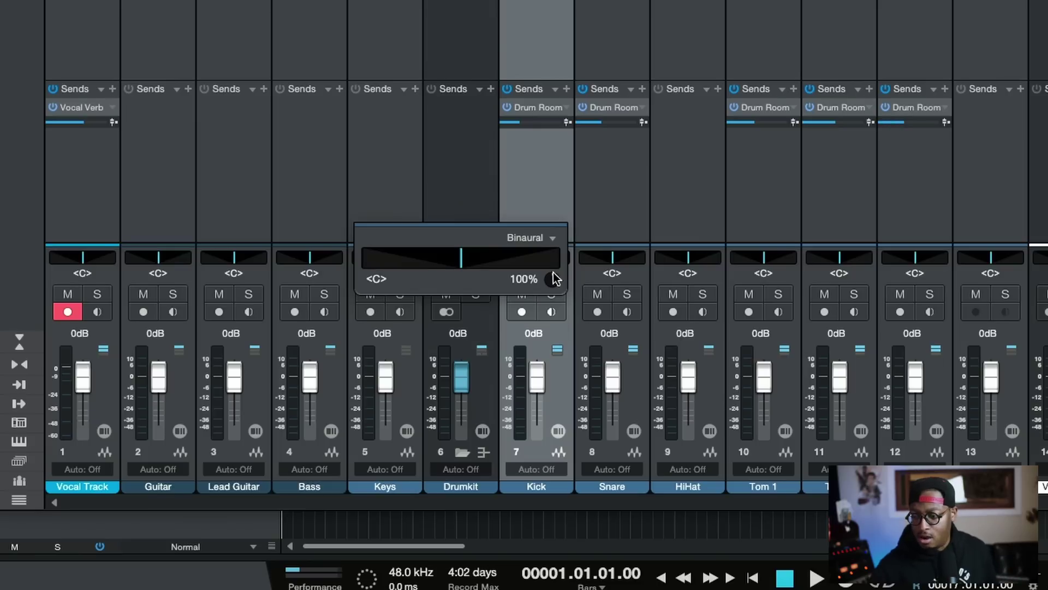
mouse_move(554, 279)
left_mouse_down()
mouse_move(541, 313)
mouse_move(541, 247)
mouse_move(554, 206)
mouse_move(553, 299)
mouse_move(557, 285)
left_mouse_up()
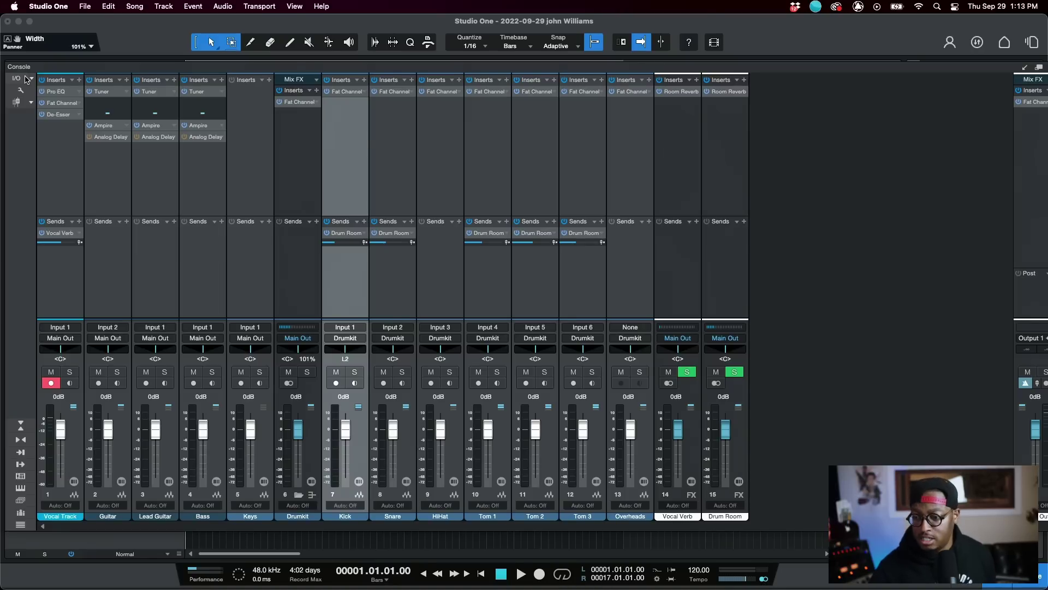
- Turn on Channel icons in the console options so every mixer channel shows an instrument icon
left_click(20, 91)
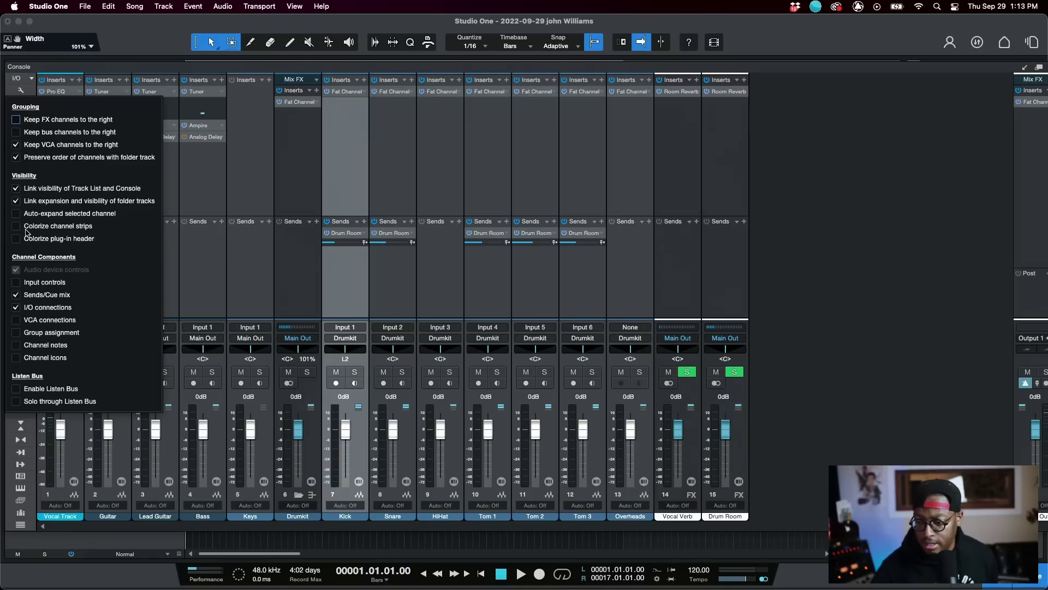
left_click(16, 358)
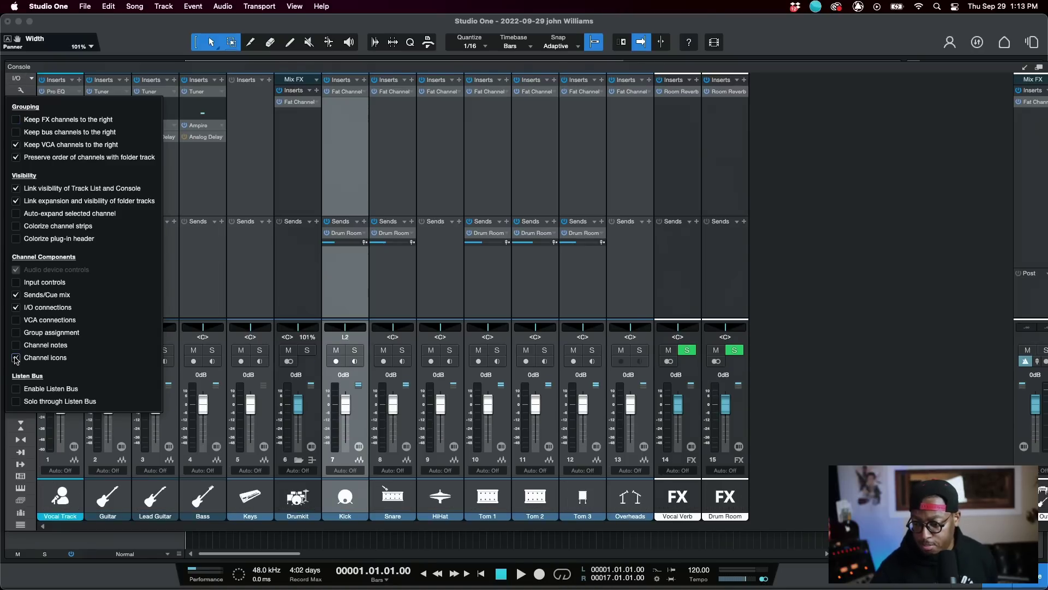
left_click(122, 70)
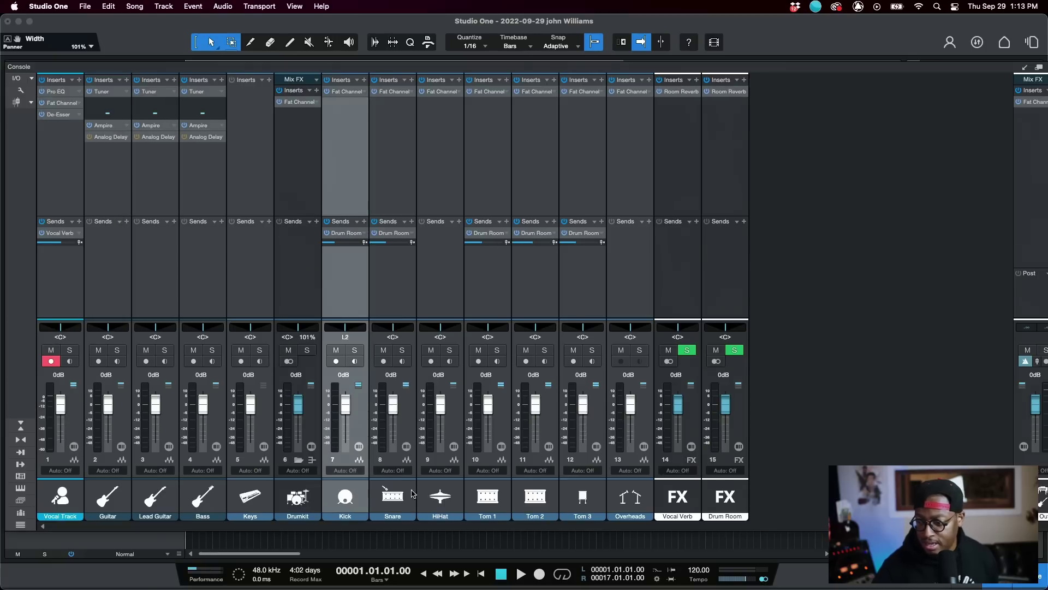
- Browse Tom 2's Keyboards, Guitars, Drums, Other and Strings icons, leaving its icon unchanged
left_click(534, 499)
left_click(524, 468)
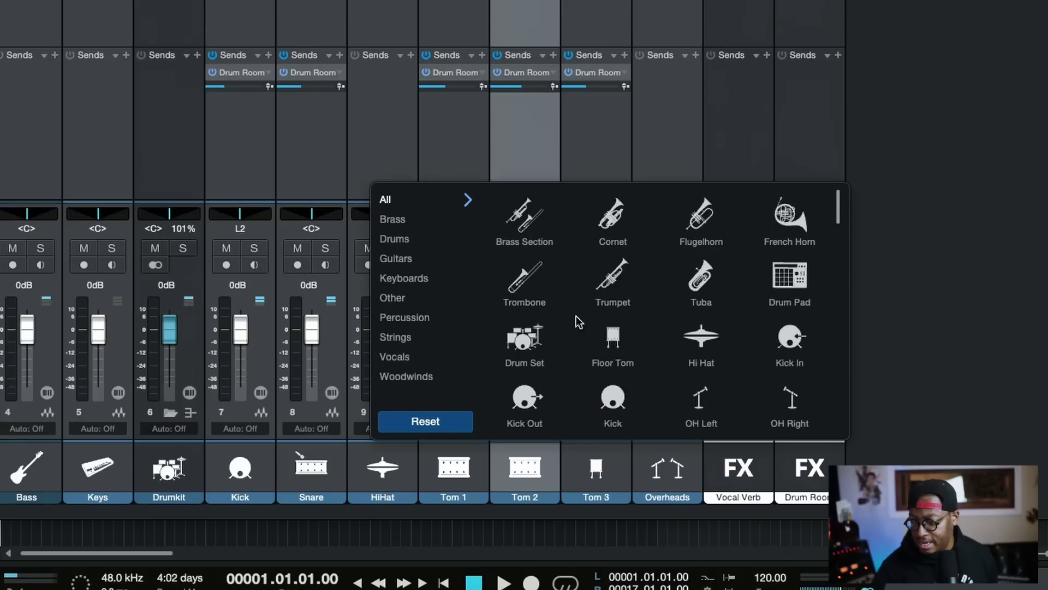
left_click(407, 281)
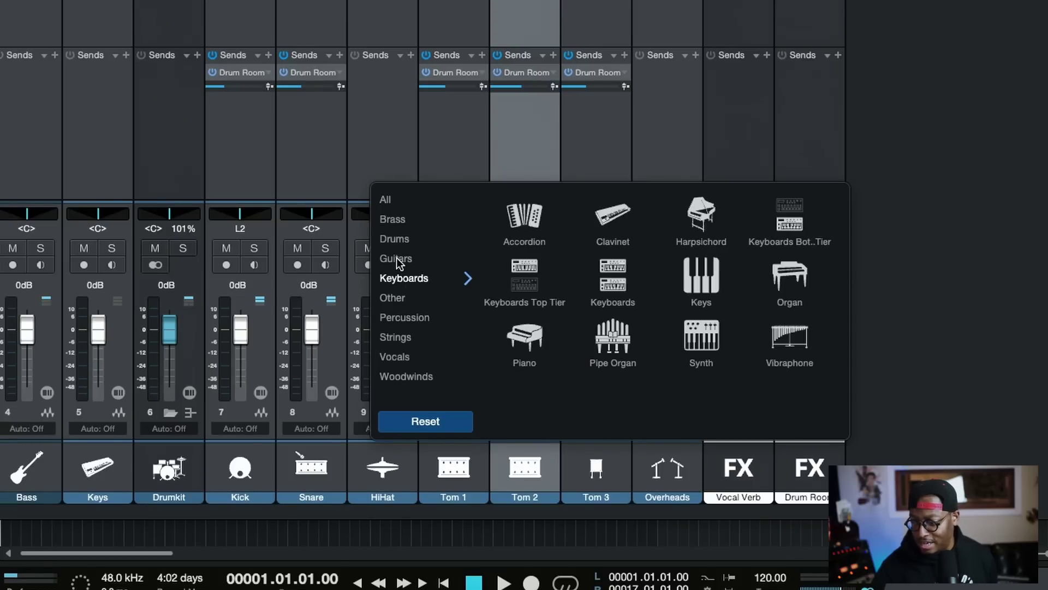
left_click(395, 257)
left_click(396, 240)
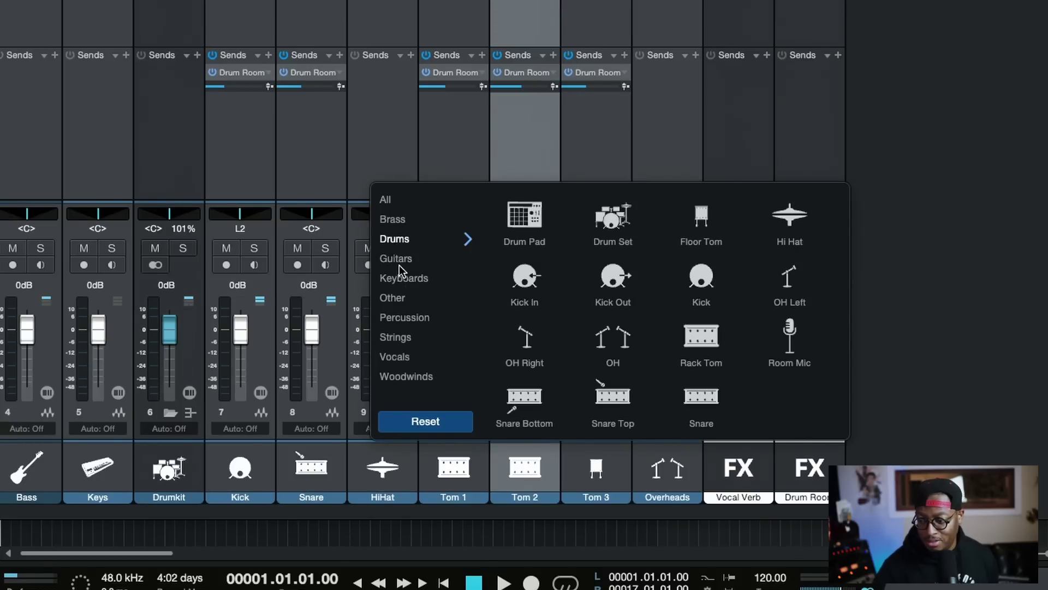
left_click(398, 260)
left_click(395, 300)
left_click(395, 337)
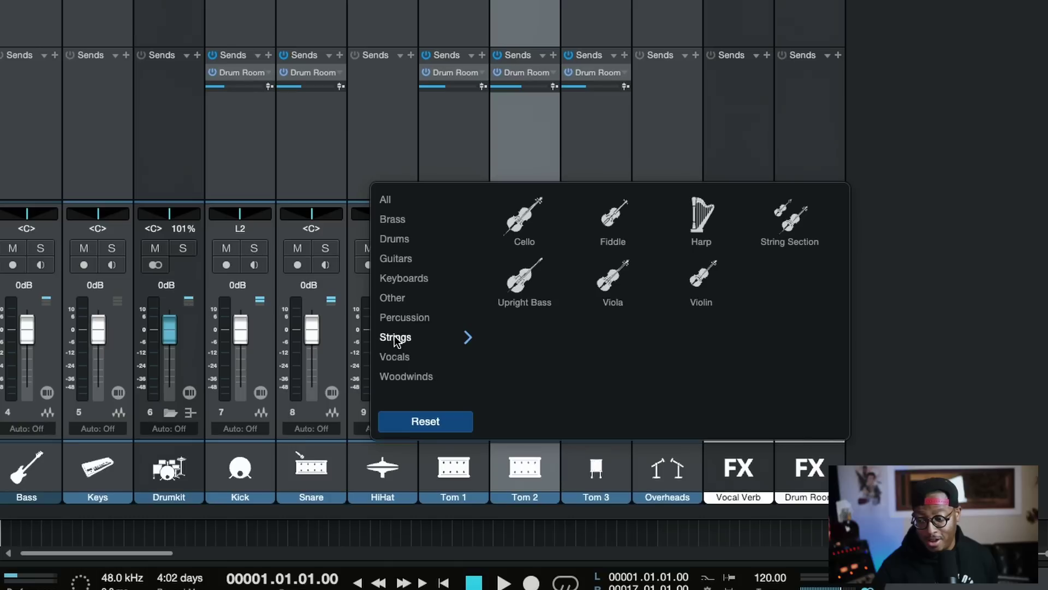
left_click(531, 467)
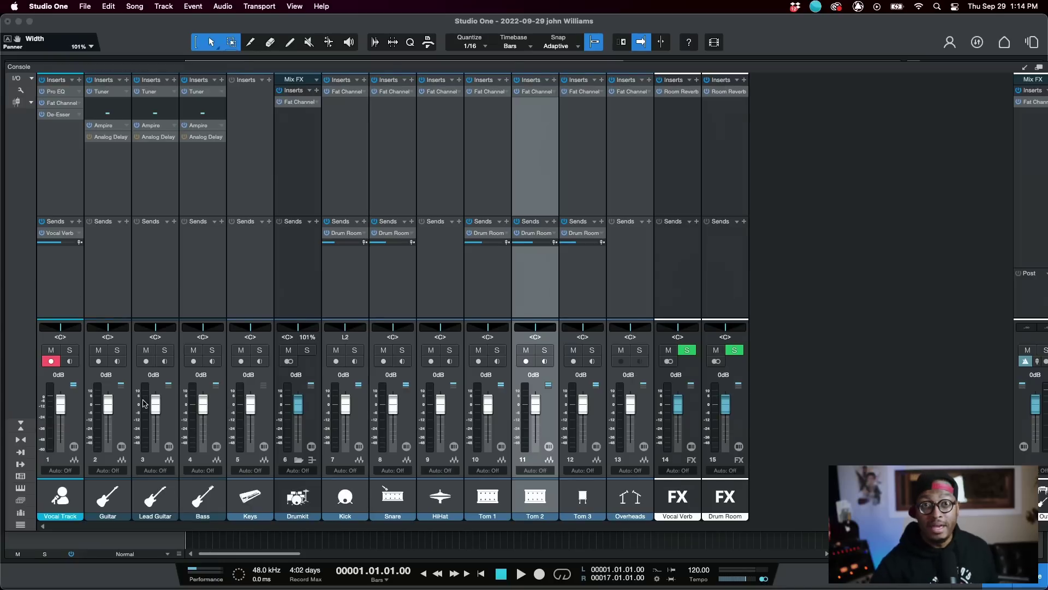
- Select the Snare, HiHat, Kick, Lead Guitar, Guitar and Bass channels in turn
left_click(386, 499)
left_click(425, 499)
left_click(359, 499)
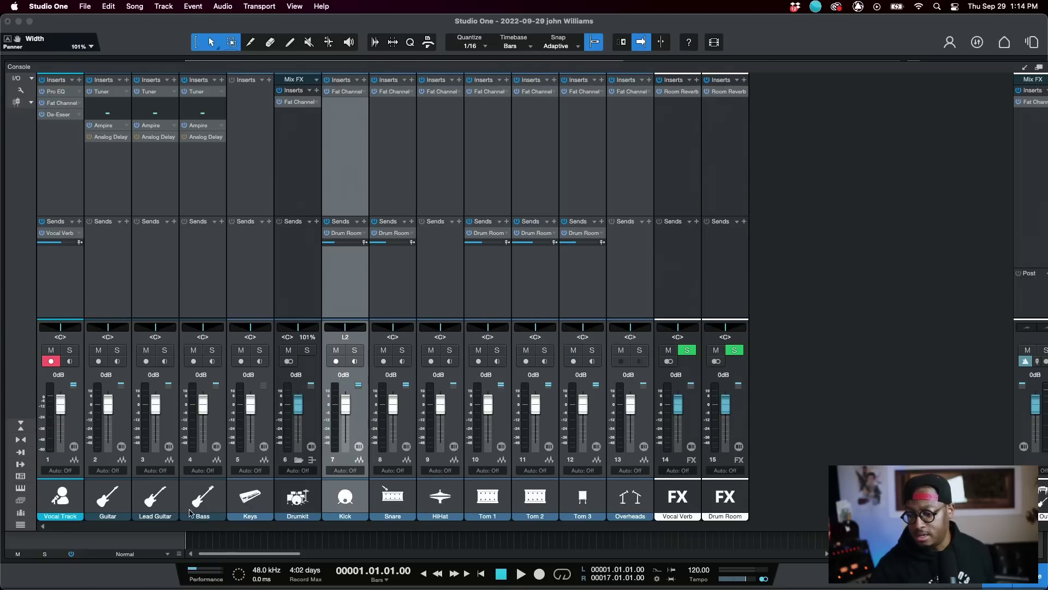
left_click(154, 498)
left_click(101, 500)
left_click(191, 502)
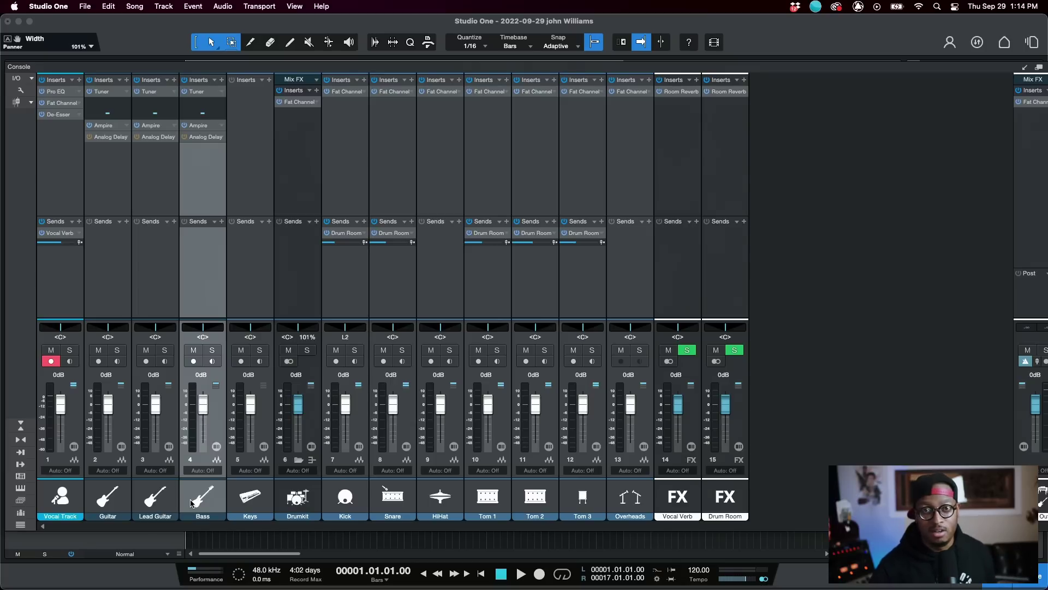
- Open the Vocal Track's Fat Channel and channel overview, moving the window up and left
left_click(61, 103)
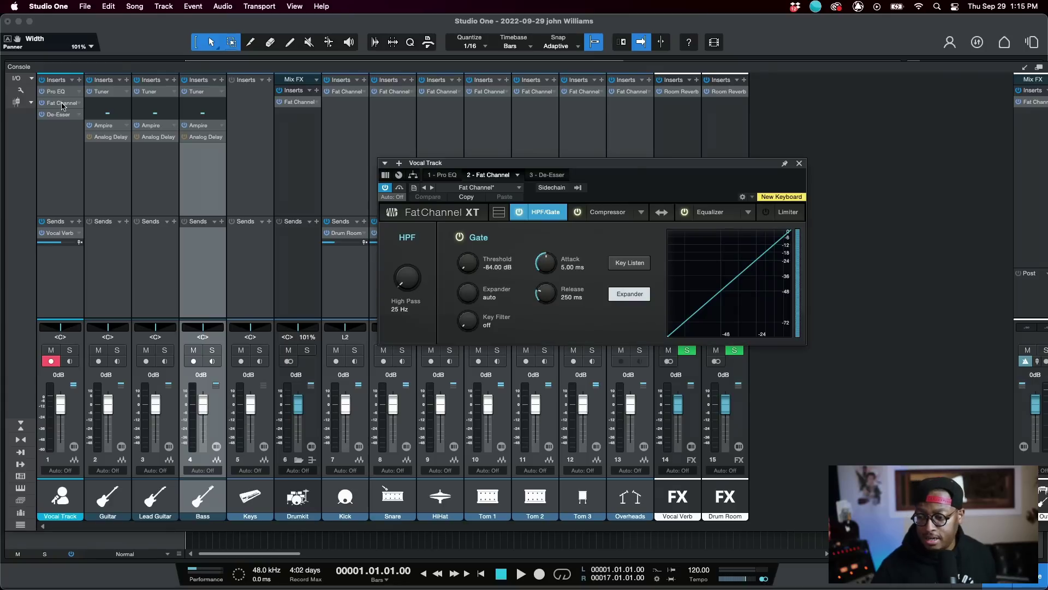
left_click(385, 174)
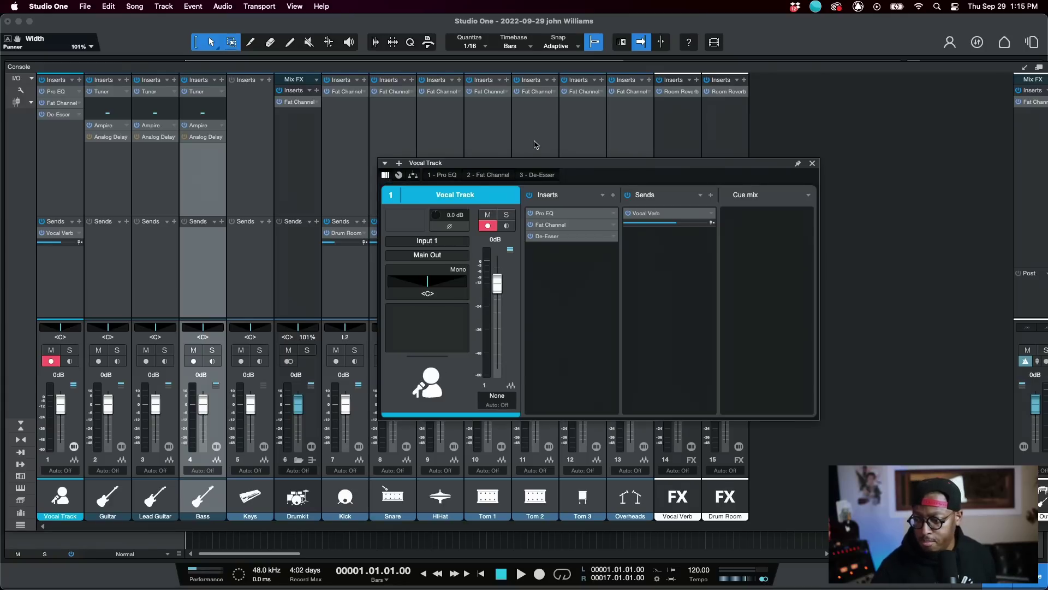
left_click_drag(512, 166, 313, 127)
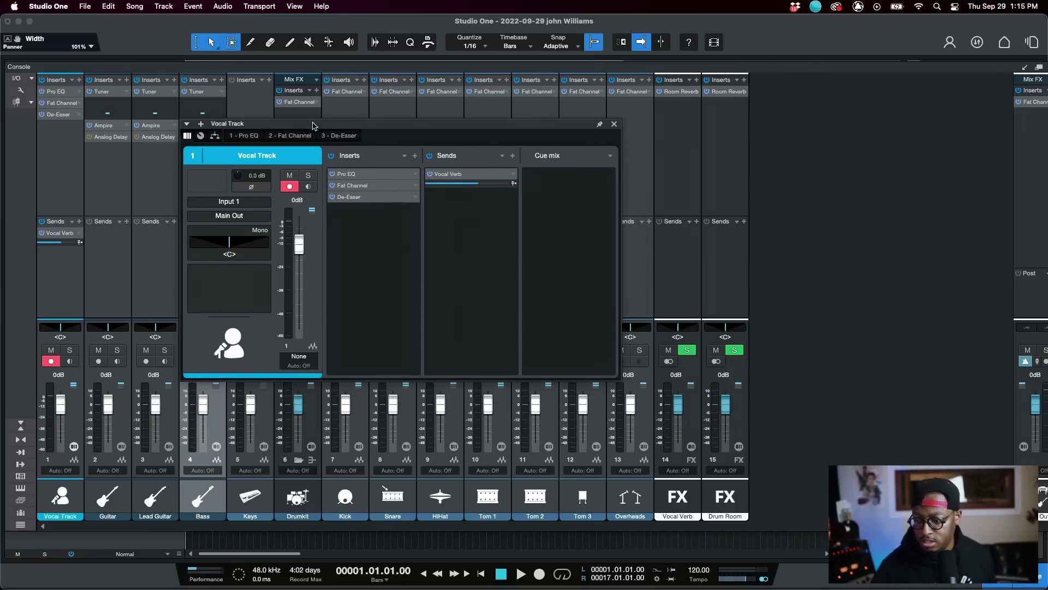
left_click(365, 188)
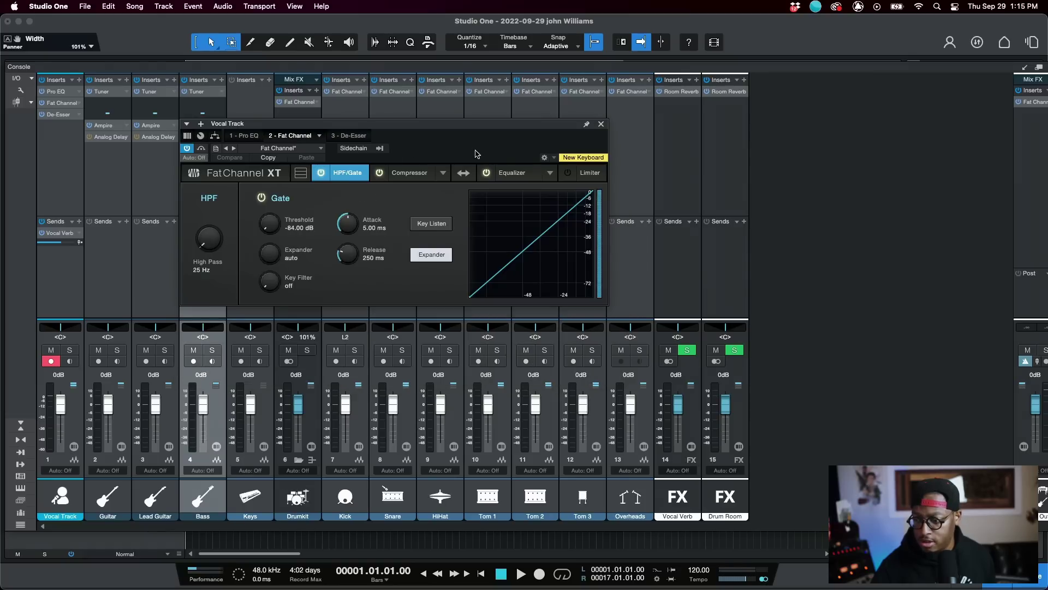
left_click(187, 135)
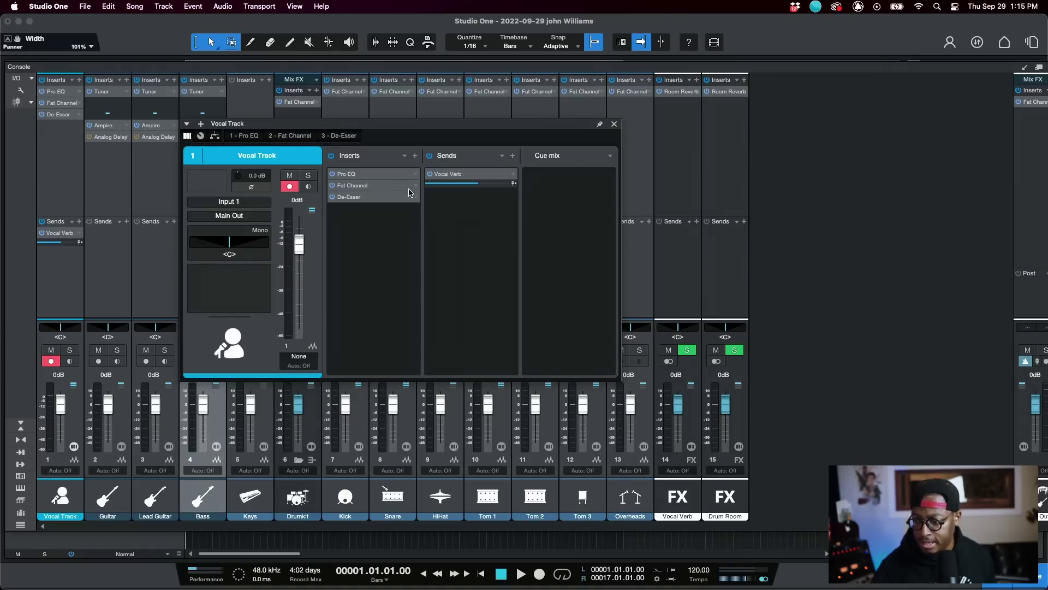
- Expand the Fat Channel insert inline to reveal its HPF, Tube and Passive EQ controls
left_click(416, 186)
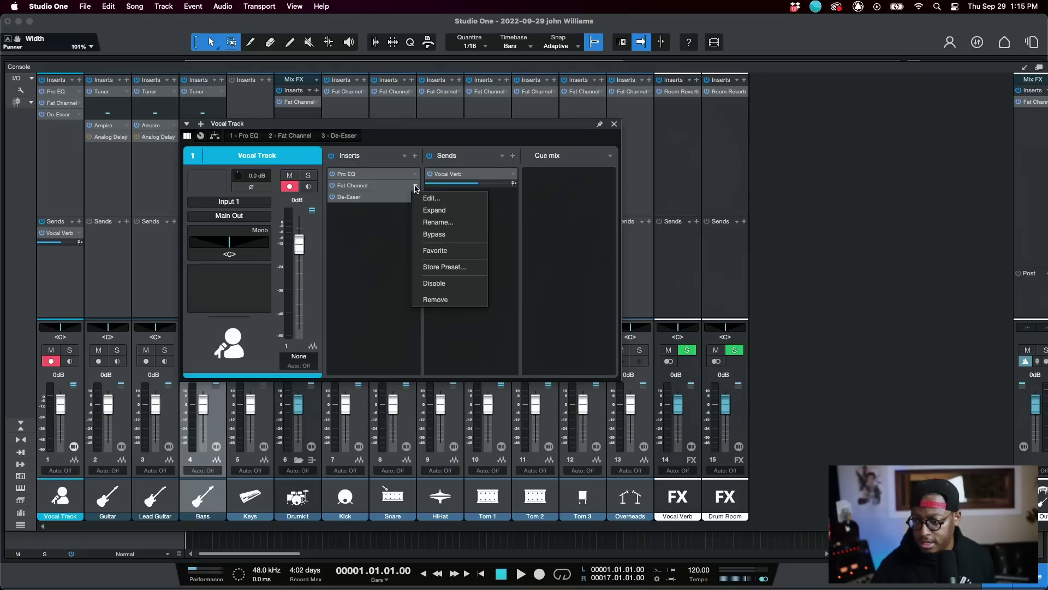
left_click(435, 210)
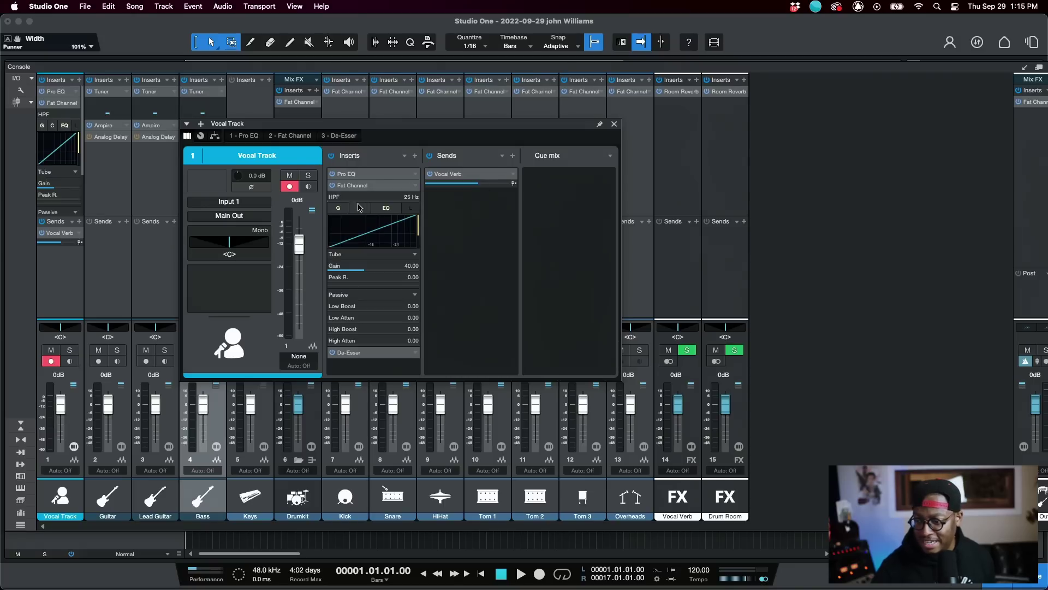
left_click(414, 188)
left_click(402, 190)
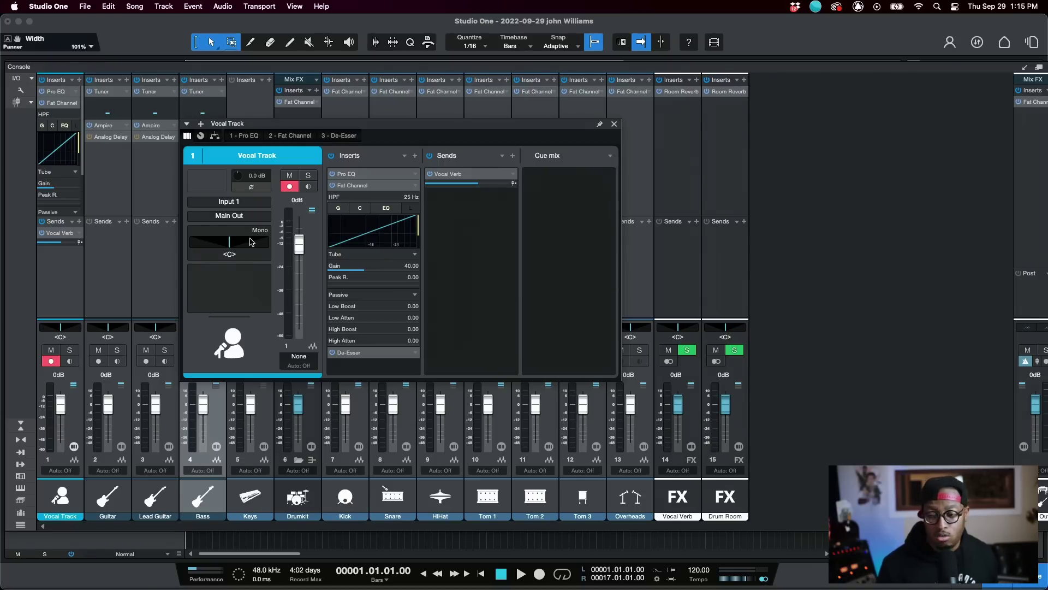
- Open the vocal's Pro EQ, raise its window, and enable Dynamics for Thrs. and Range per band
double_click(368, 175)
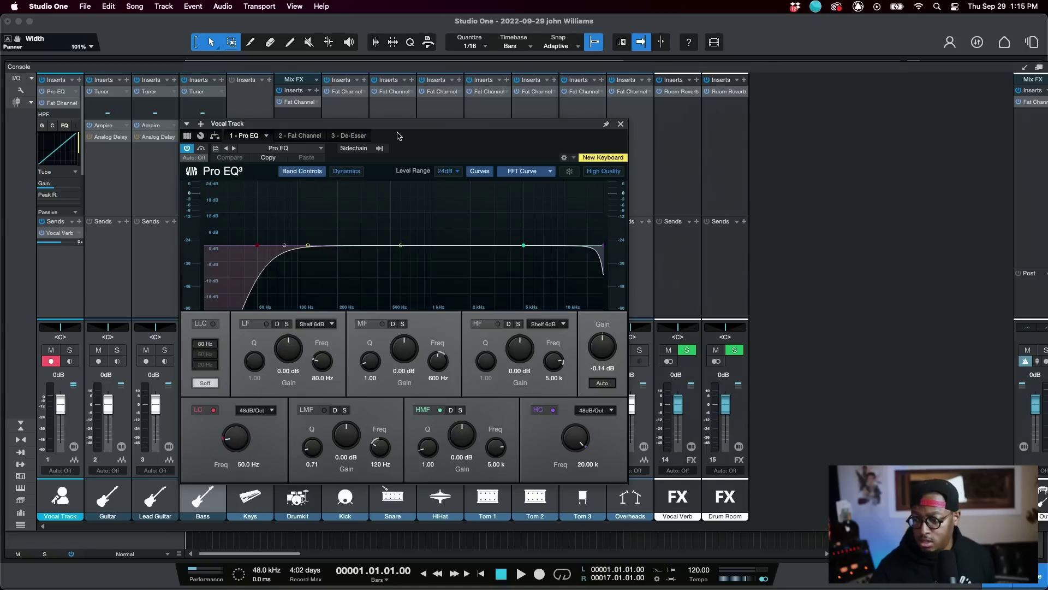
left_click_drag(397, 132, 417, 76)
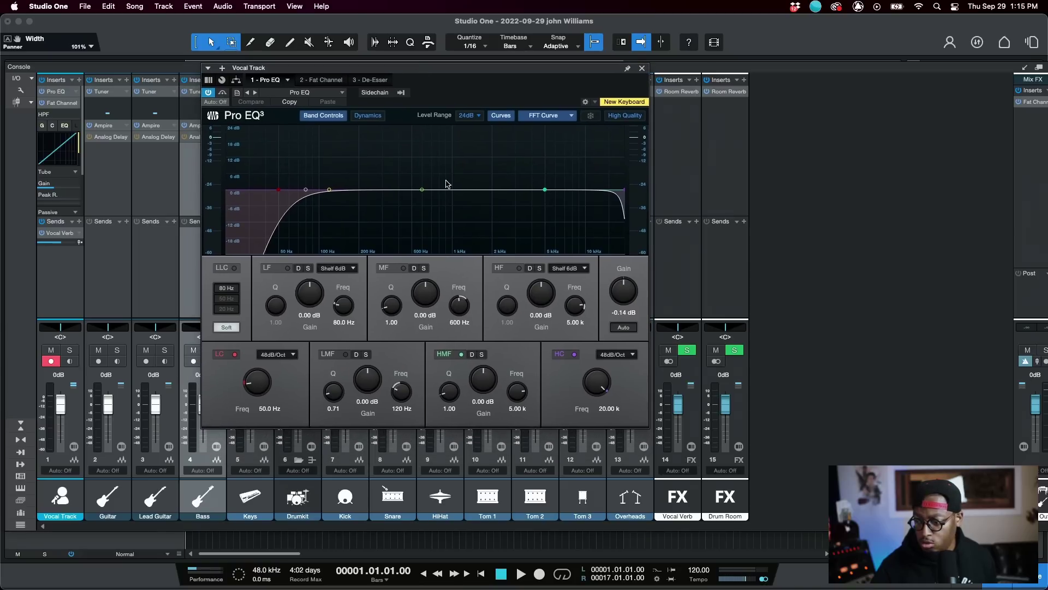
left_click(377, 116)
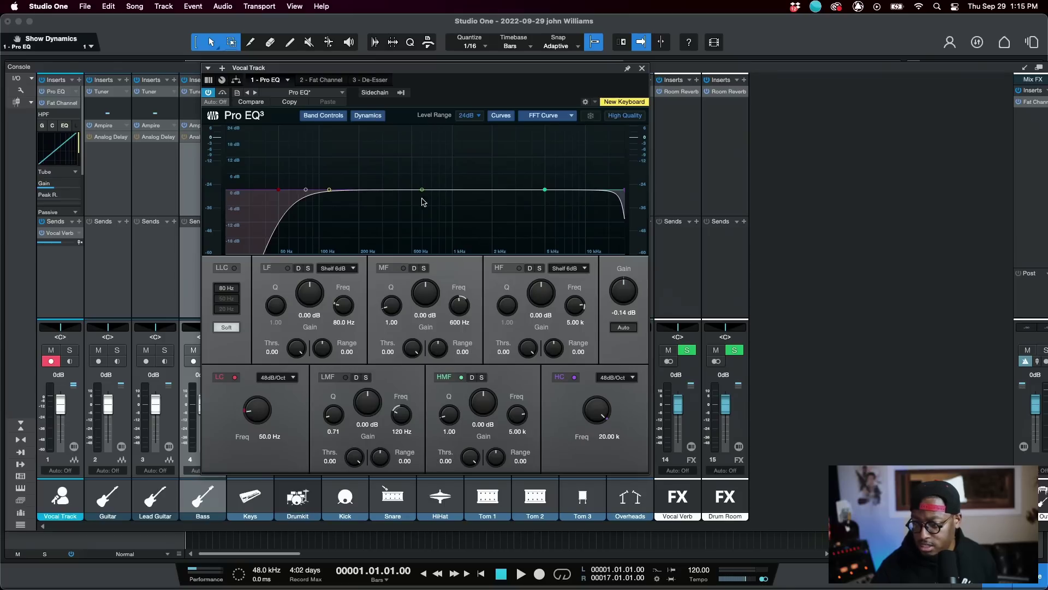
- Dip the MF band about 3.77 dB at 995 Hz, lower its threshold, solo-check it, then open the De-Esser
left_click_drag(421, 191, 451, 199)
left_click_drag(412, 347, 396, 310)
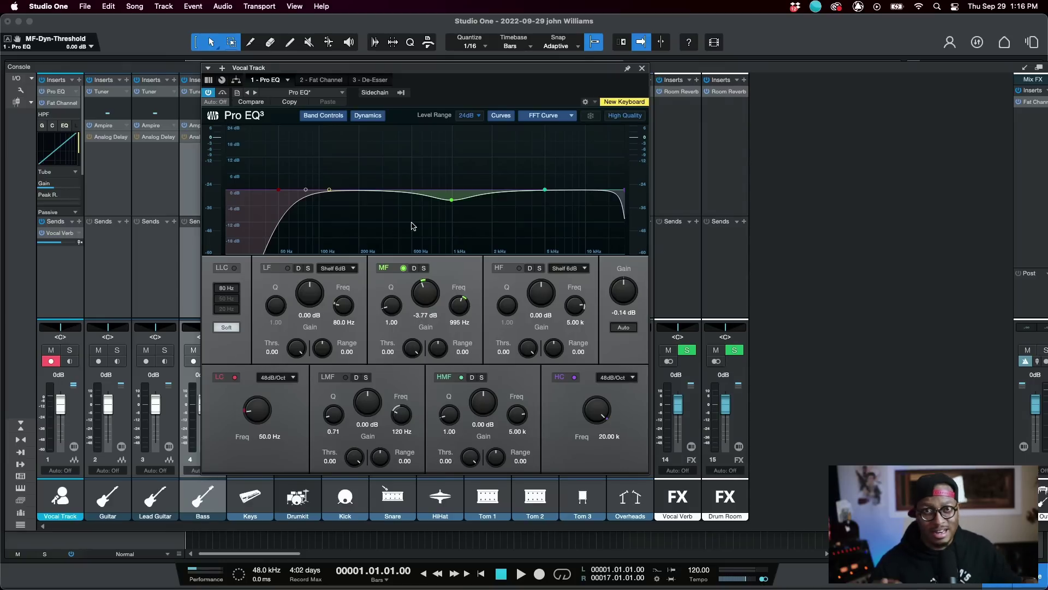
left_click(424, 268)
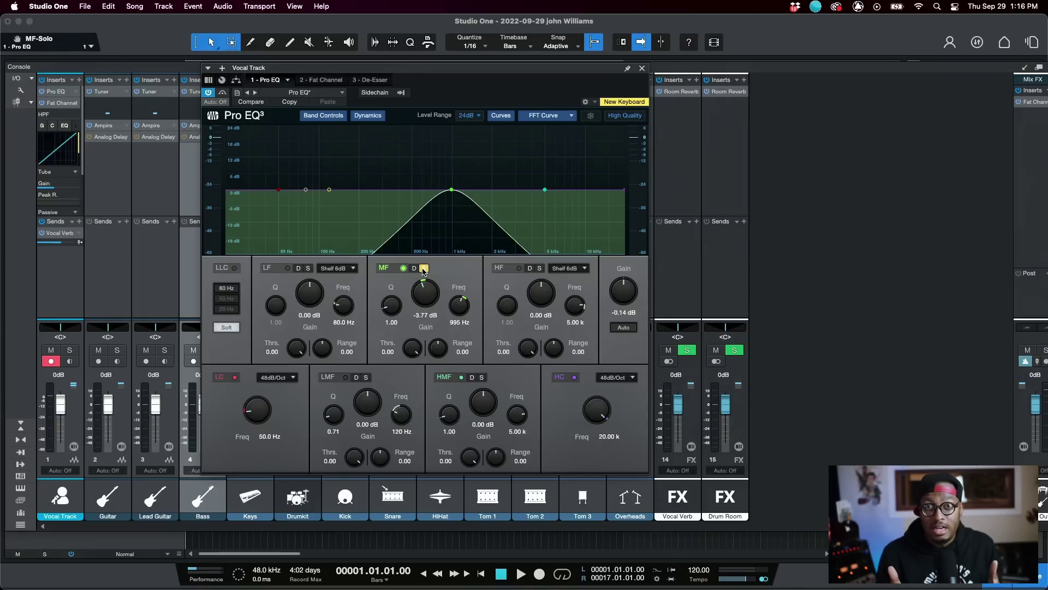
left_click(424, 268)
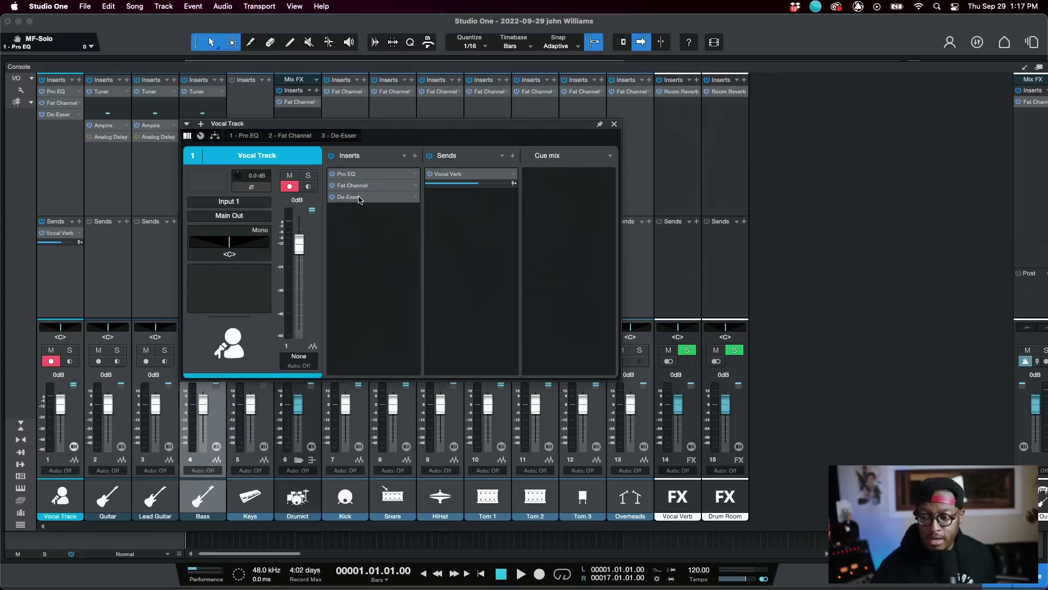
double_click(359, 200)
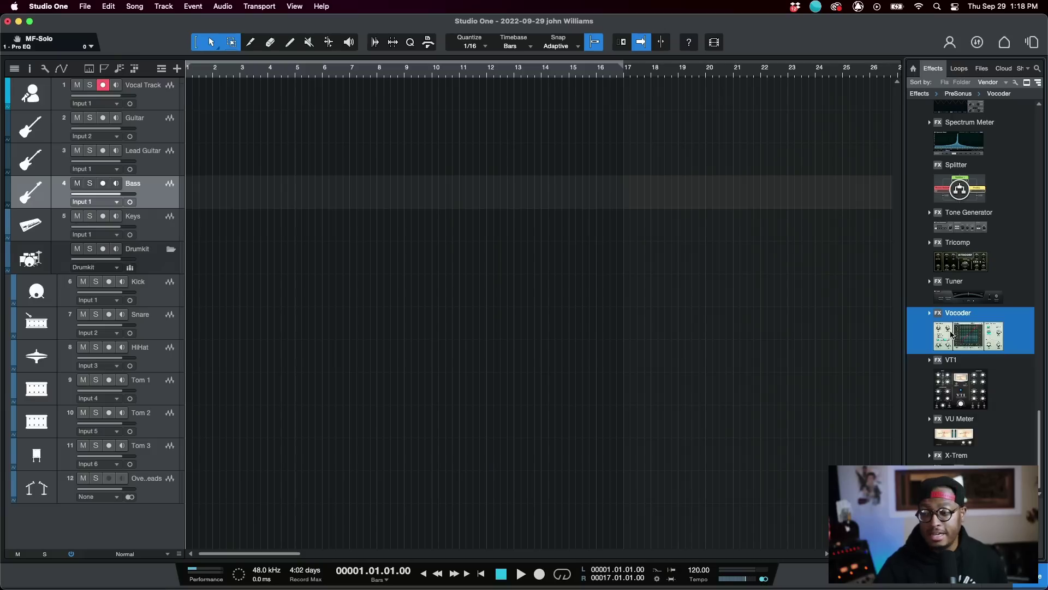
- Add Vocoder from the Effects browser as the Vocal Track's fourth insert
left_click_drag(951, 334, 158, 97)
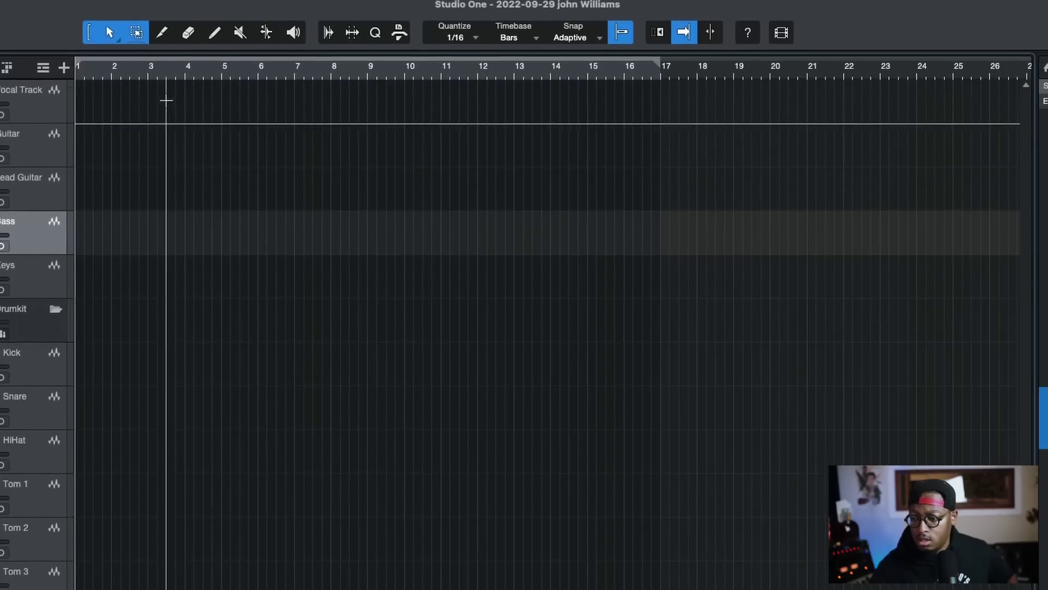
- Load the Audio > Drumkit track preset via Add Tracks, creating Kick through Overheads tracks
left_click(177, 69)
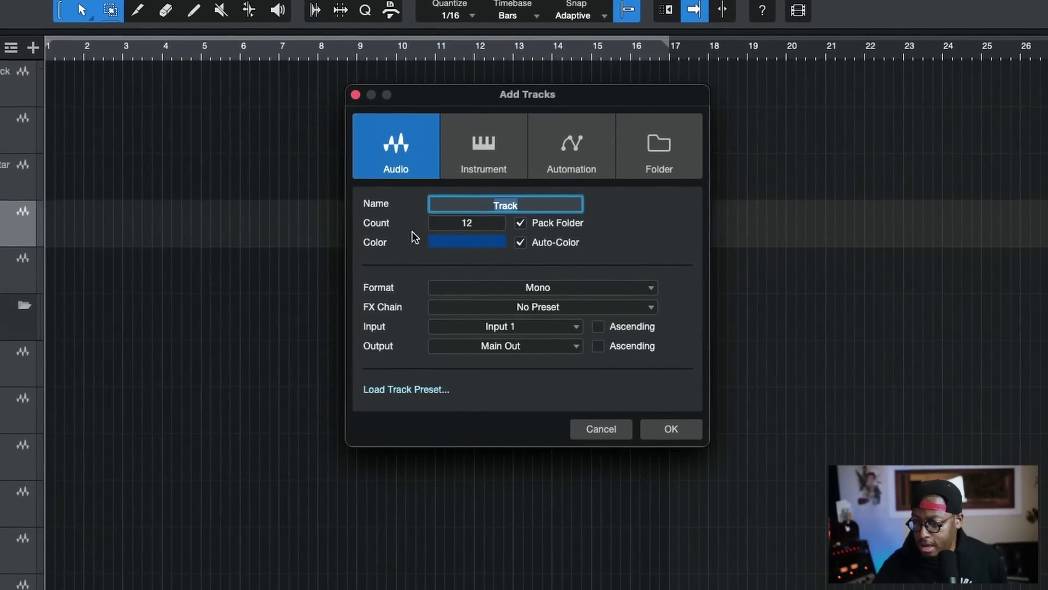
left_click(406, 392)
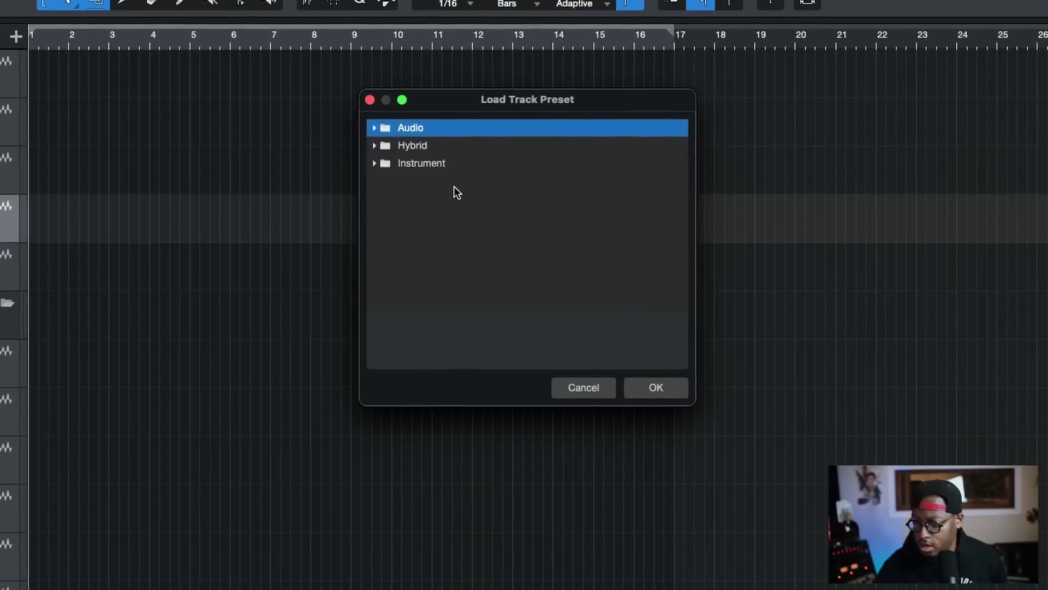
left_click(377, 132)
left_click(420, 157)
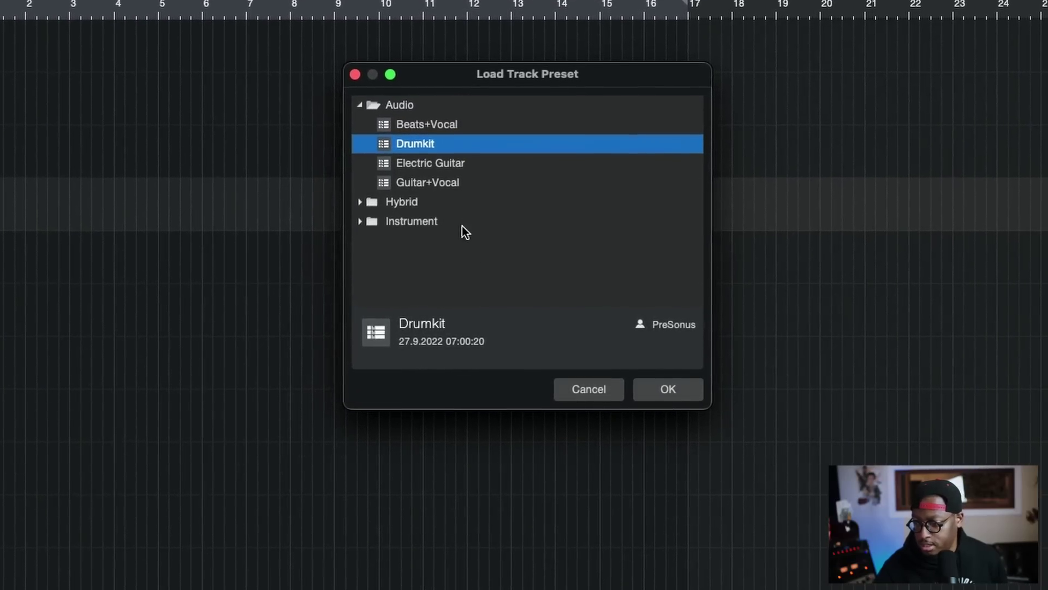
left_click(660, 391)
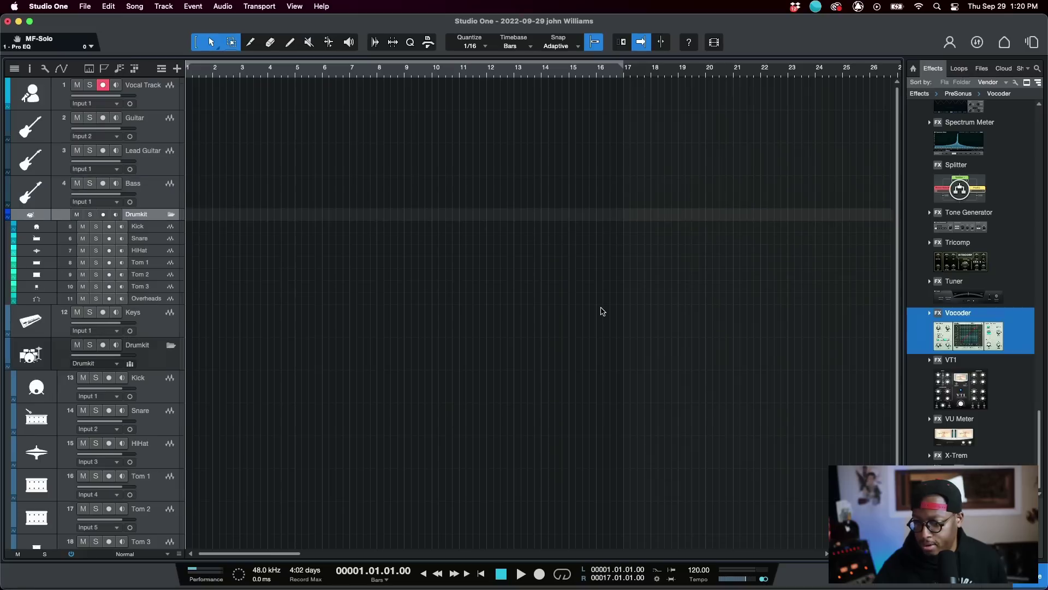
- Select the new Kick, Snare, HiHat, Tom 2 and Tom 3 tracks, then open the Console with F3
left_click(139, 228)
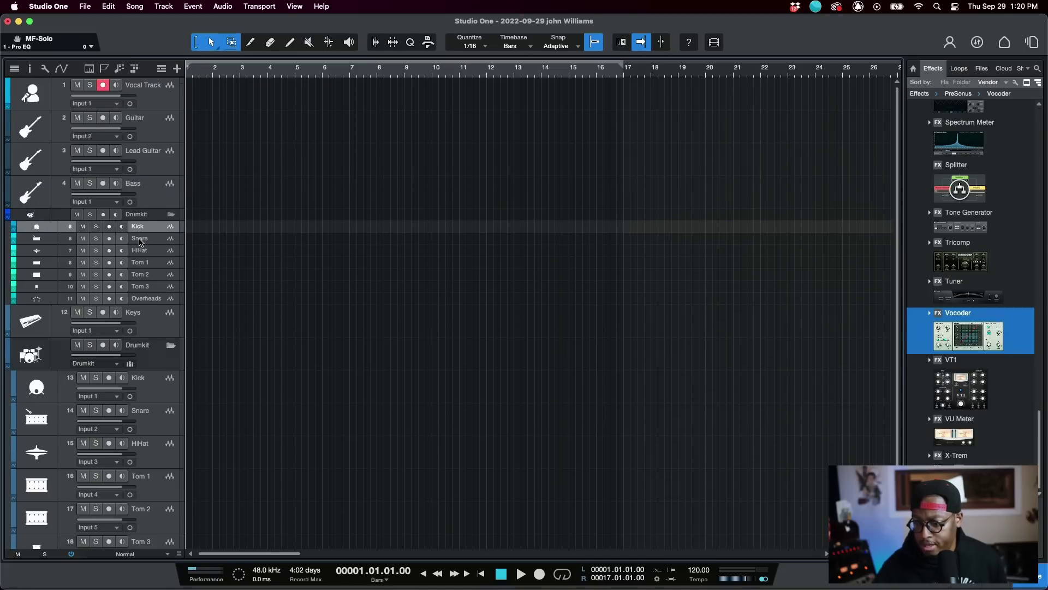
left_click(139, 240)
left_click(141, 252)
left_click(141, 273)
left_click(140, 287)
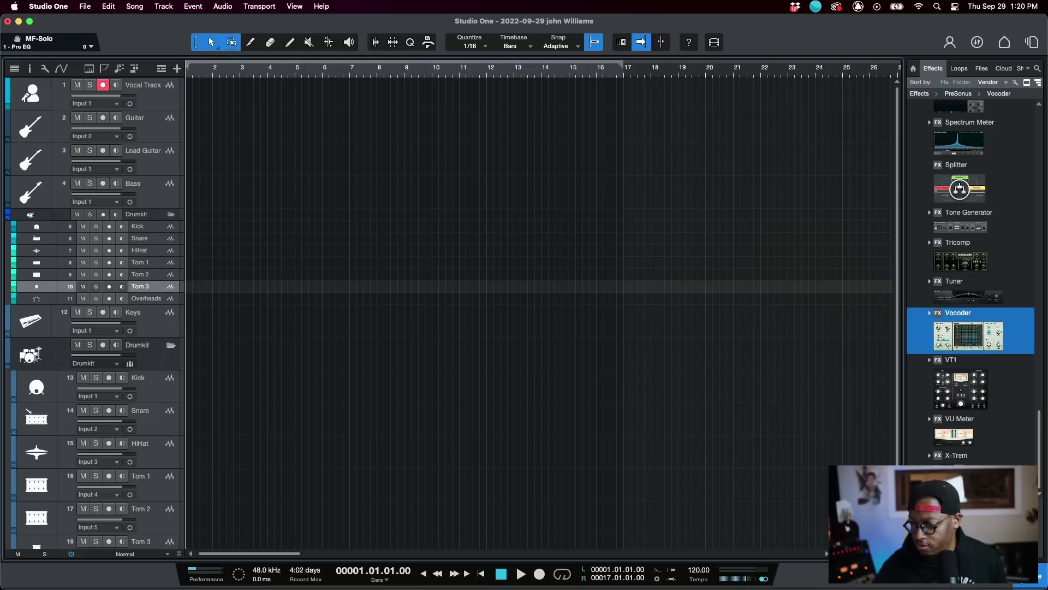
key("F3")
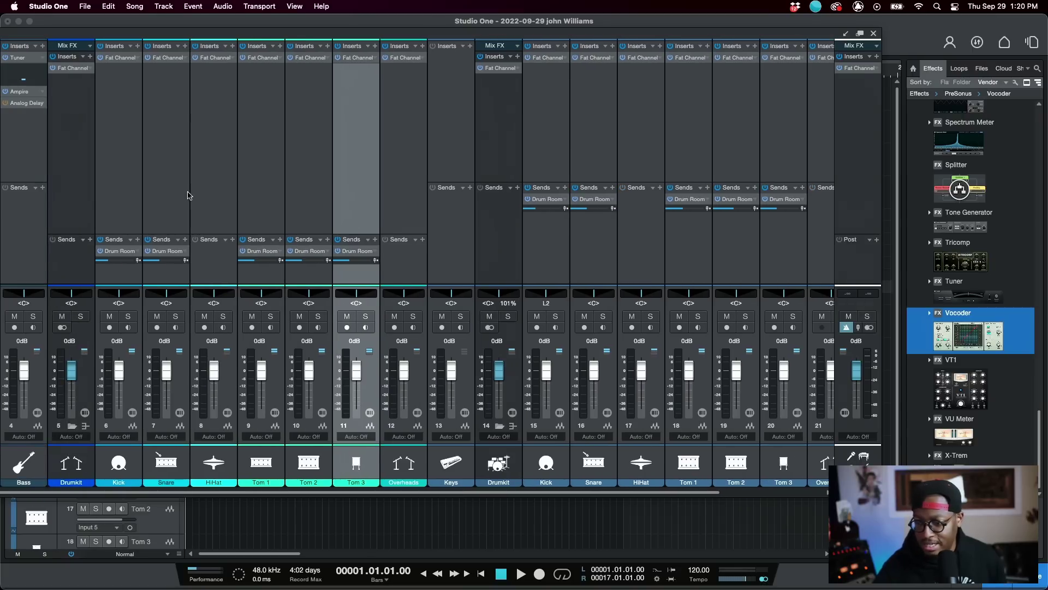
- Select the Kick through Overheads channel strips, then close the Console with F3
left_click(138, 193)
left_click(156, 192)
left_click(227, 191)
left_click(258, 191)
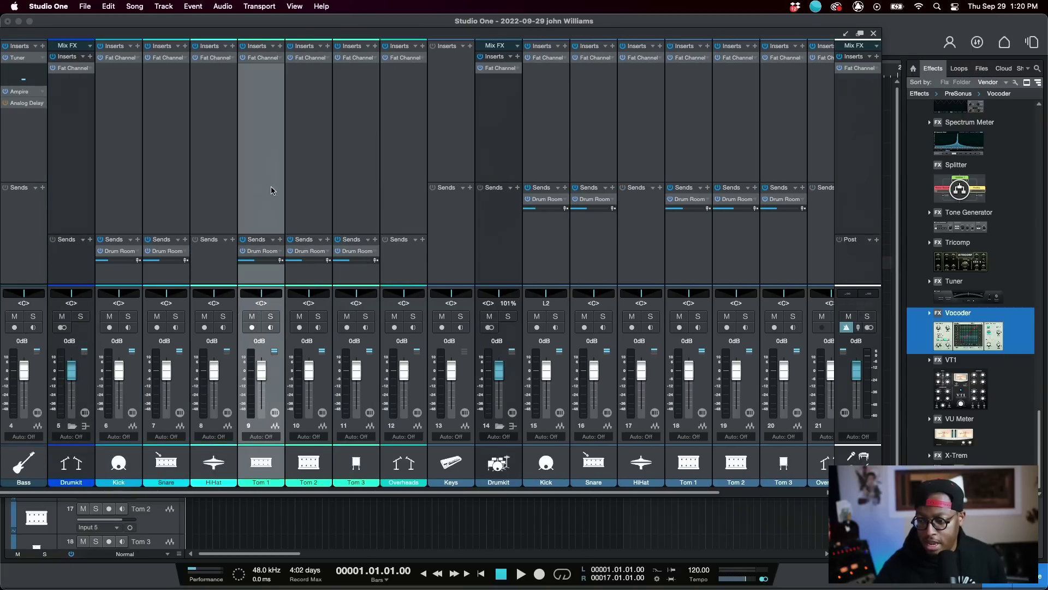
left_click(292, 192)
left_click(336, 194)
left_click(389, 194)
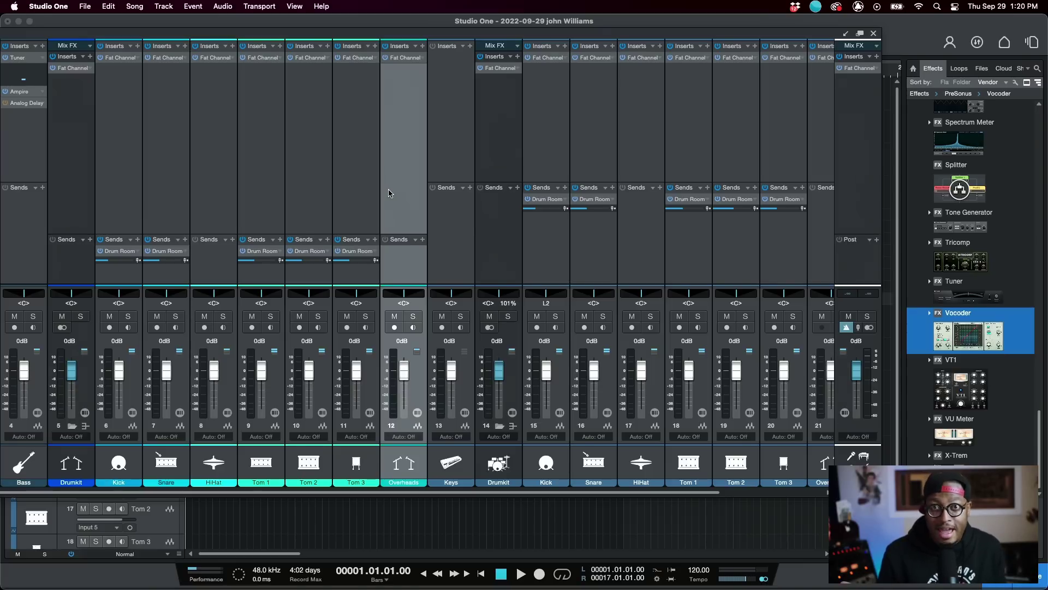
key("F3")
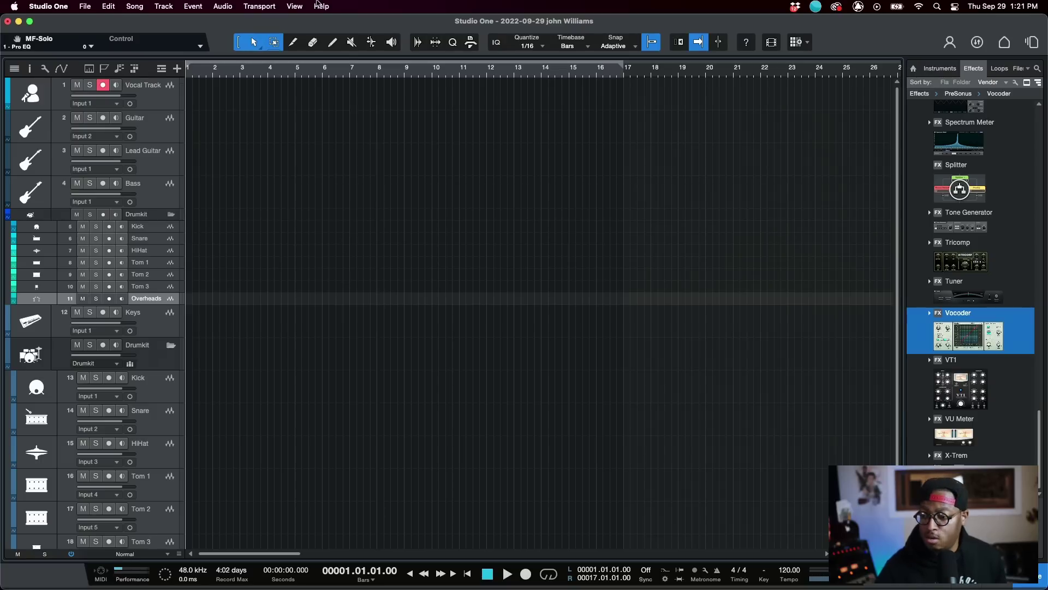
- Switch the View customization to Basic, then Complete, and finally Audio Editing
left_click(299, 6)
mouse_move(337, 306)
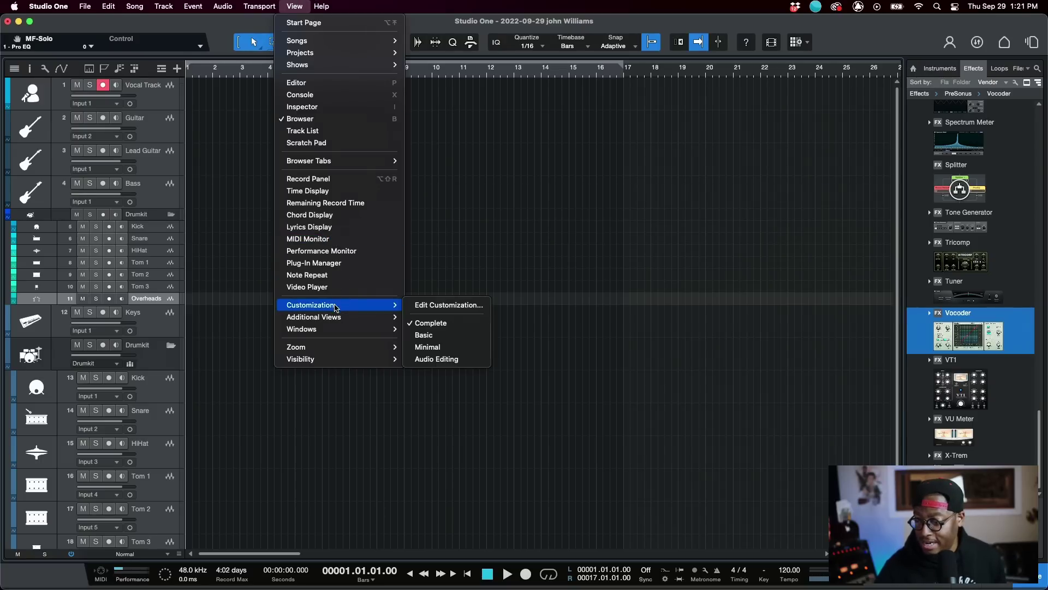
left_click(433, 336)
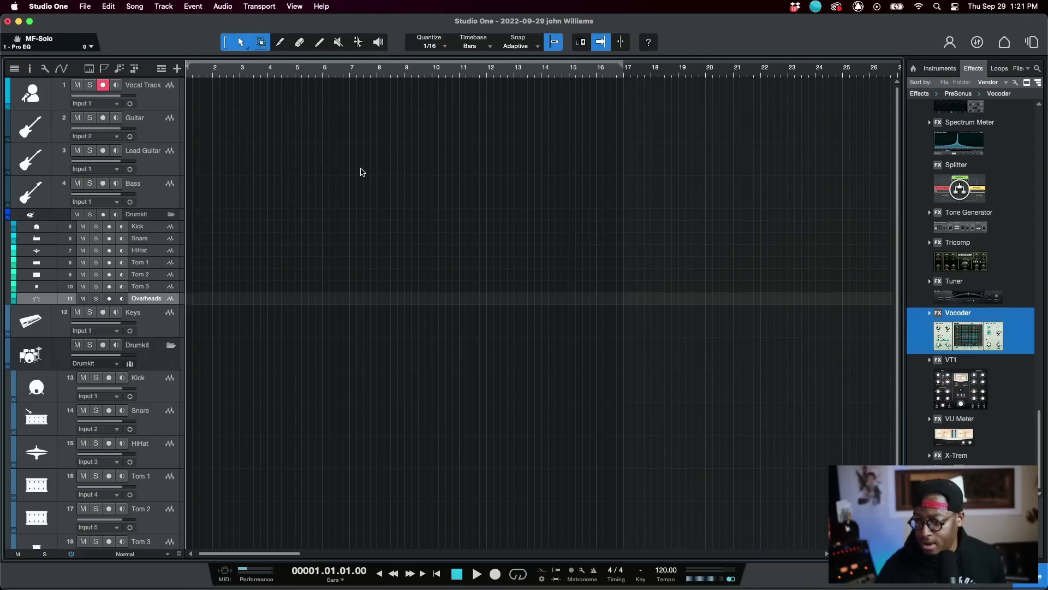
left_click(296, 6)
mouse_move(350, 304)
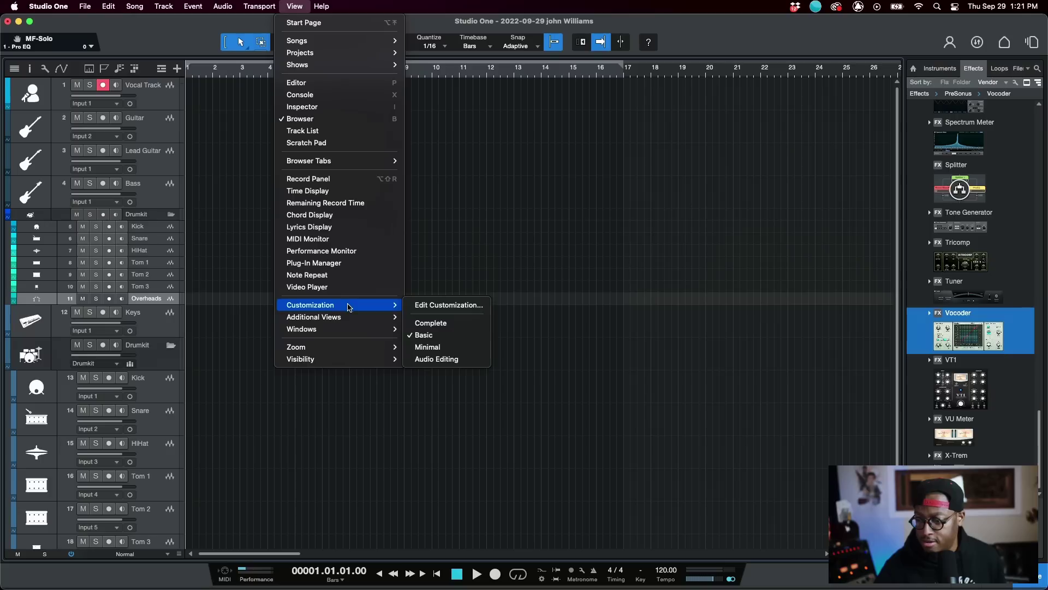
left_click(439, 326)
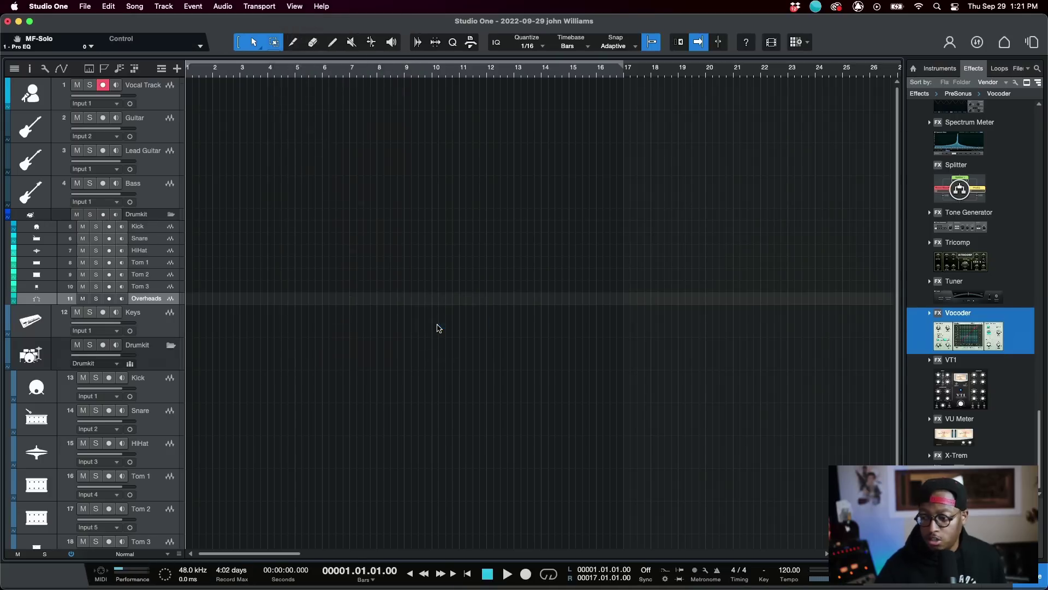
left_click(268, 5)
mouse_move(284, 5)
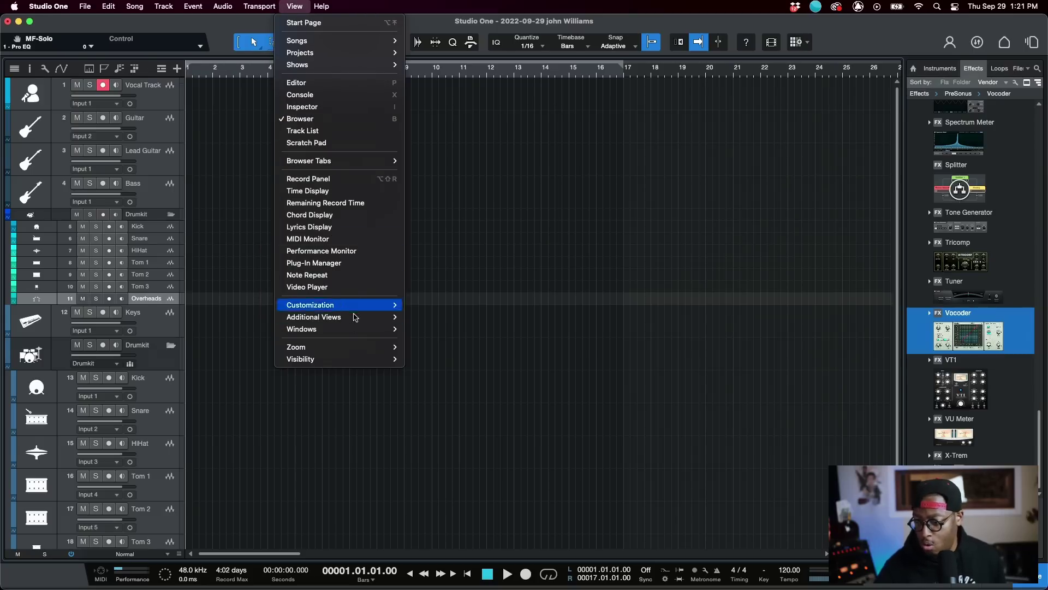
mouse_move(352, 308)
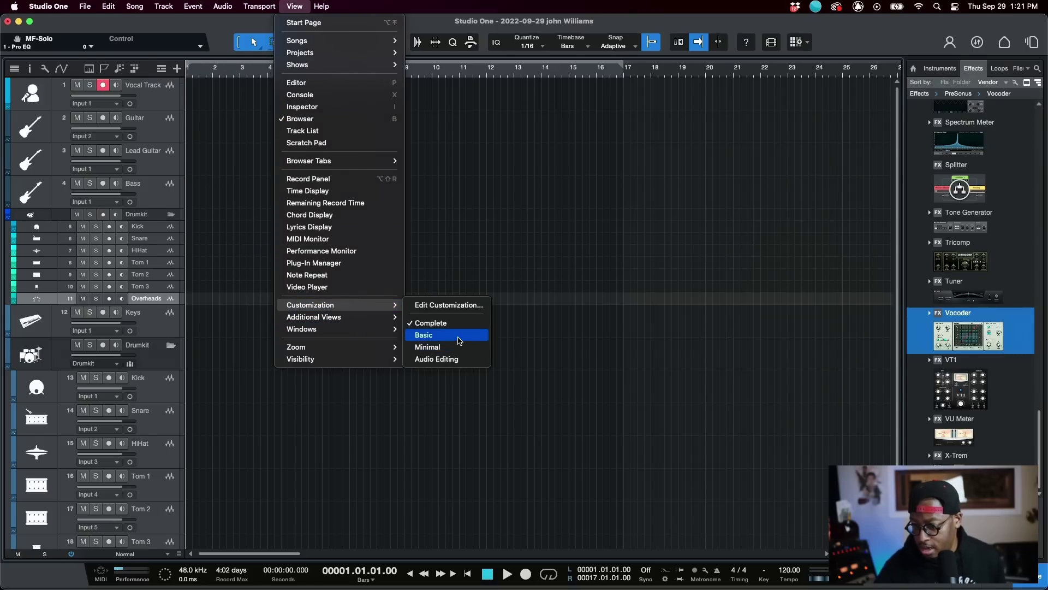
left_click(453, 359)
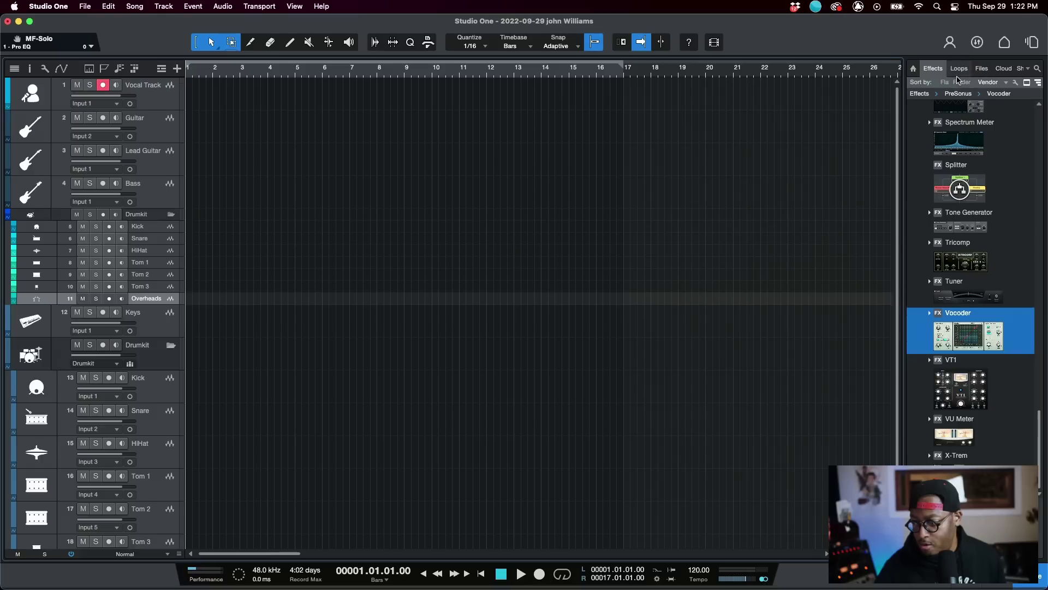
- Open Edit Customization to show the Audio Editing layout's Toolbar options
left_click(291, 6)
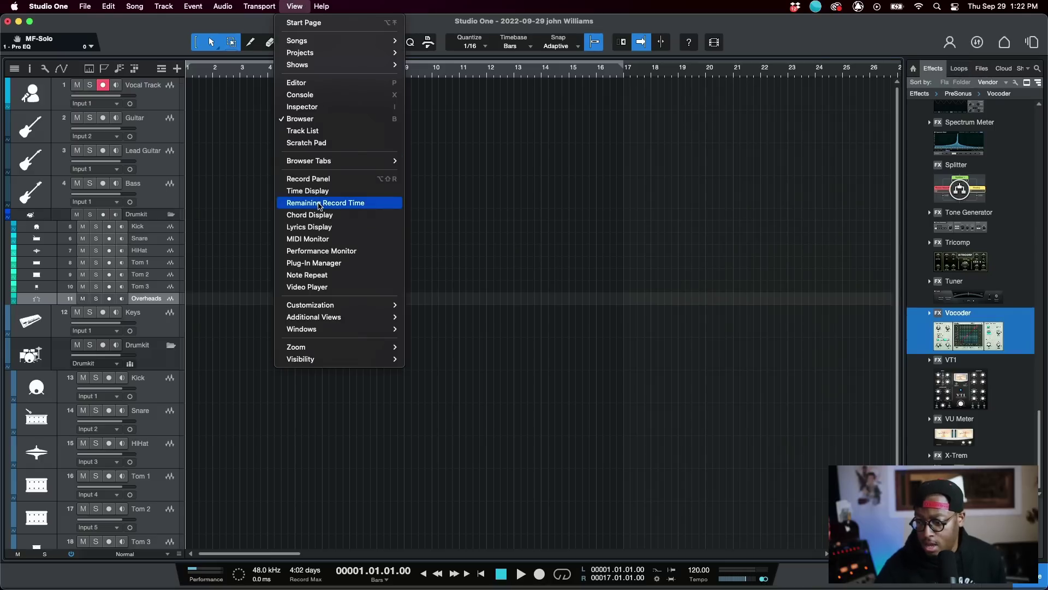
mouse_move(329, 310)
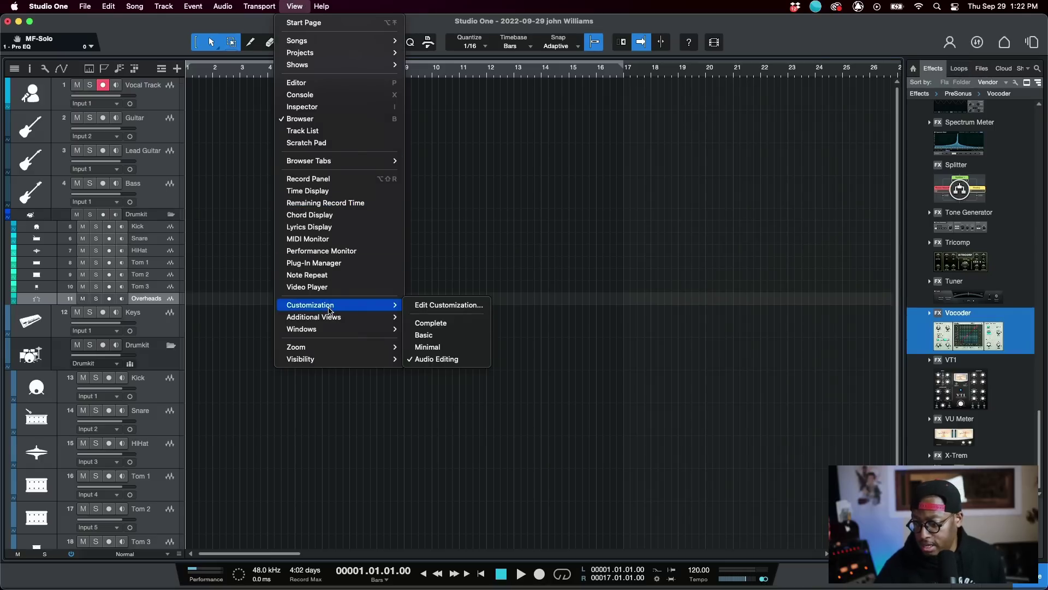
left_click(445, 306)
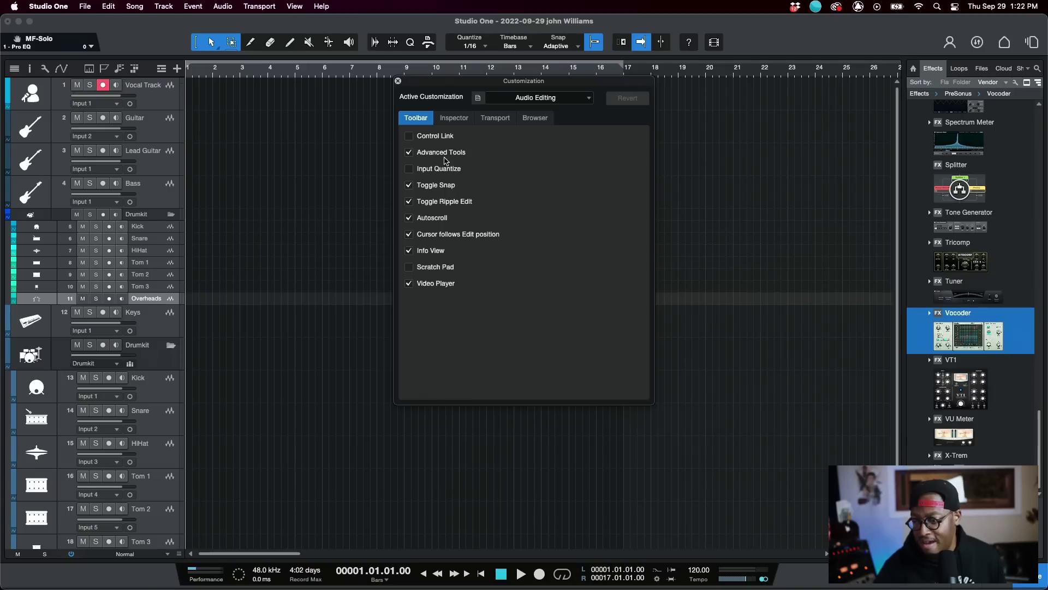